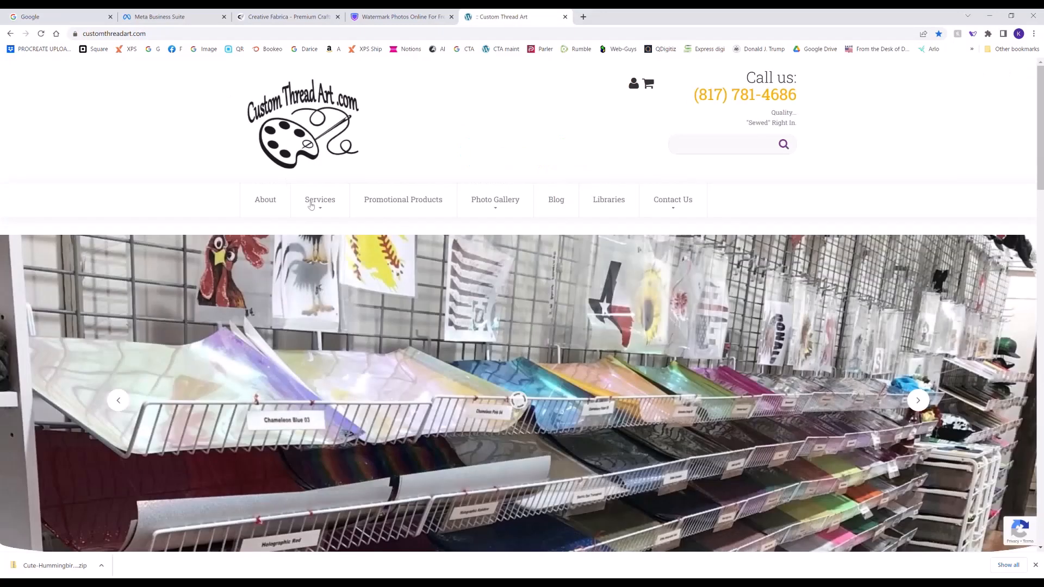
- Open the Heat Transfers services and examine the DTF Individual Transfers product listing
mouse_move(325, 212)
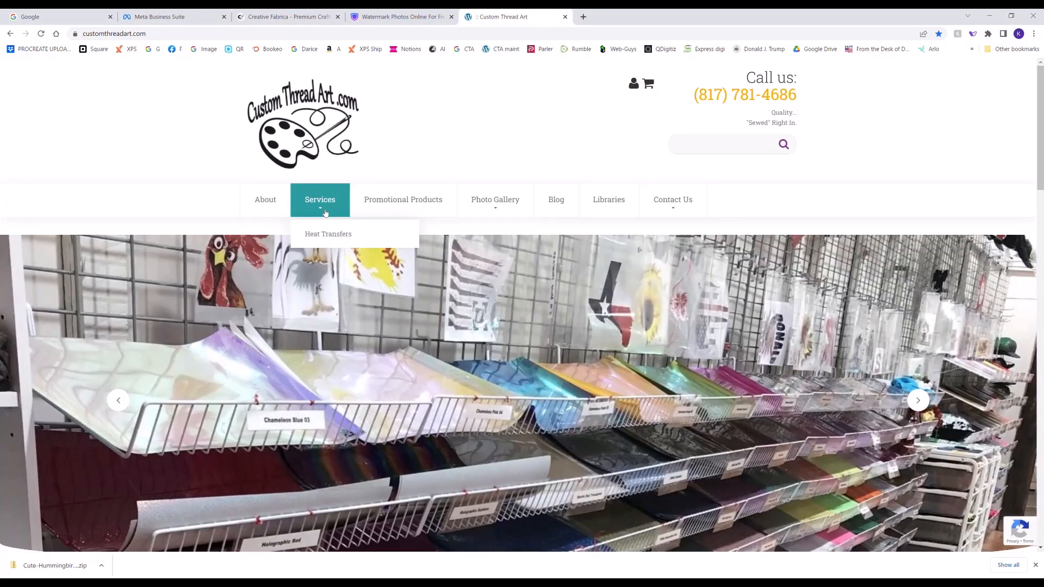
click(329, 235)
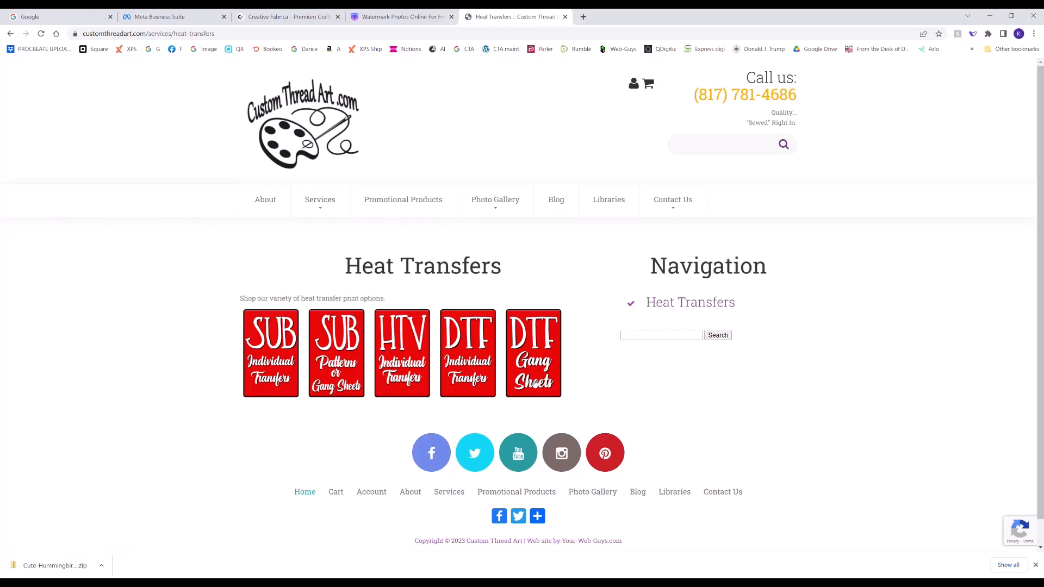
click(475, 384)
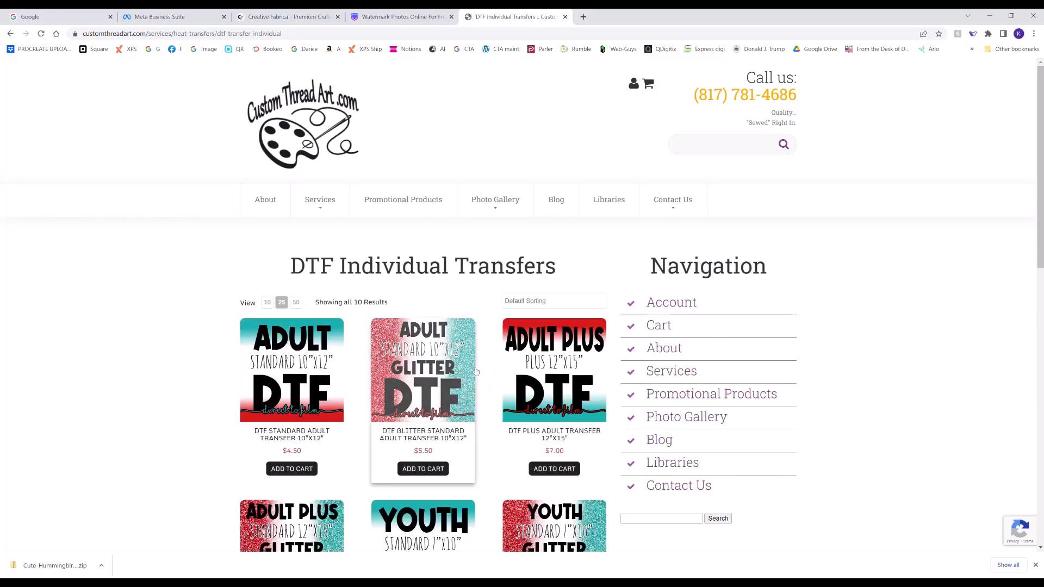
scroll(475, 371, down, 7)
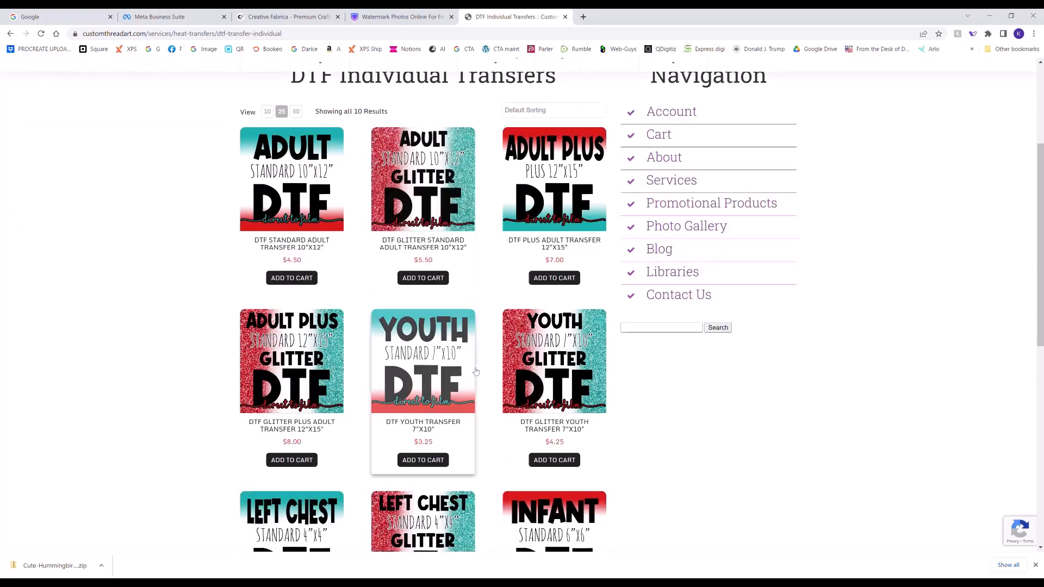
scroll(475, 371, up, 7)
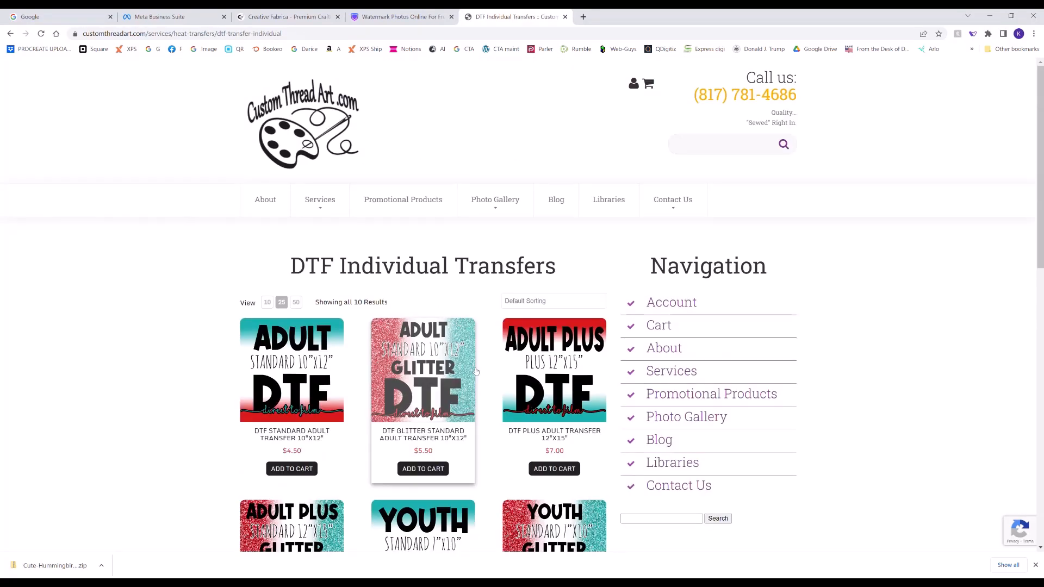
- Add the DTF Gang Sheet 22"x12" from the DTF gang sheets category to the cart and open the cart
click(339, 226)
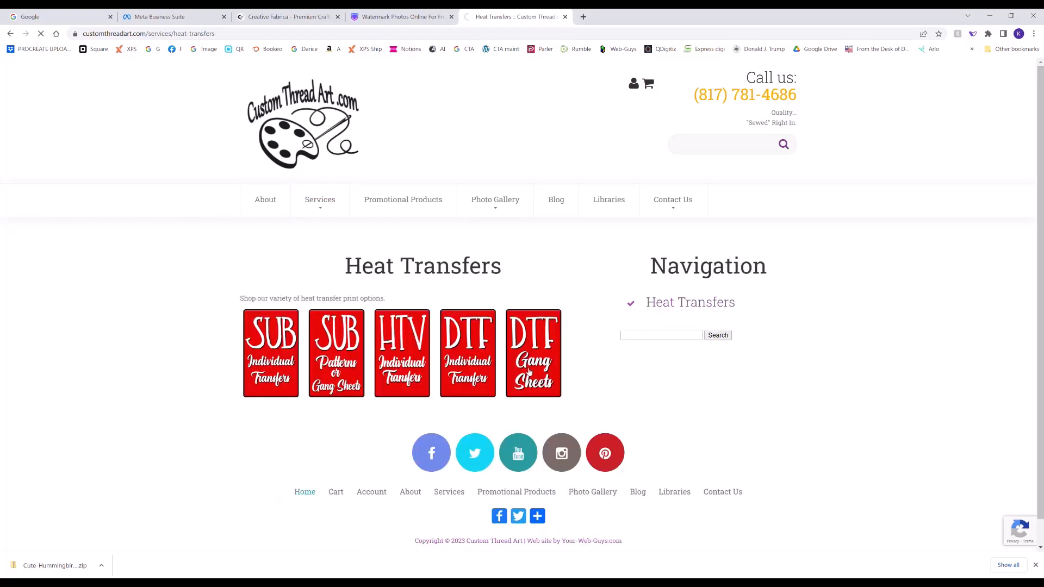
click(530, 372)
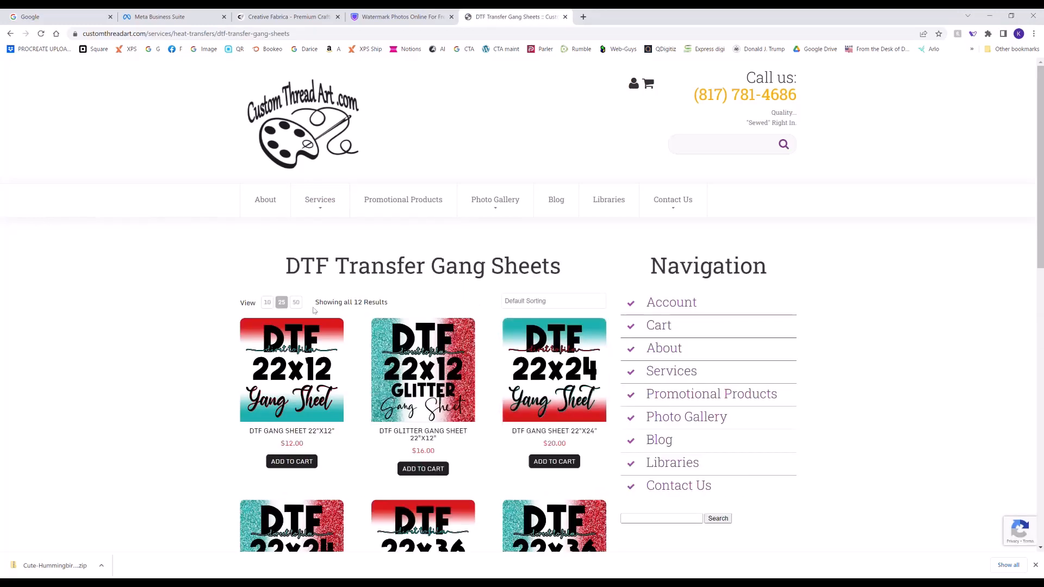
scroll(349, 373, down, 1)
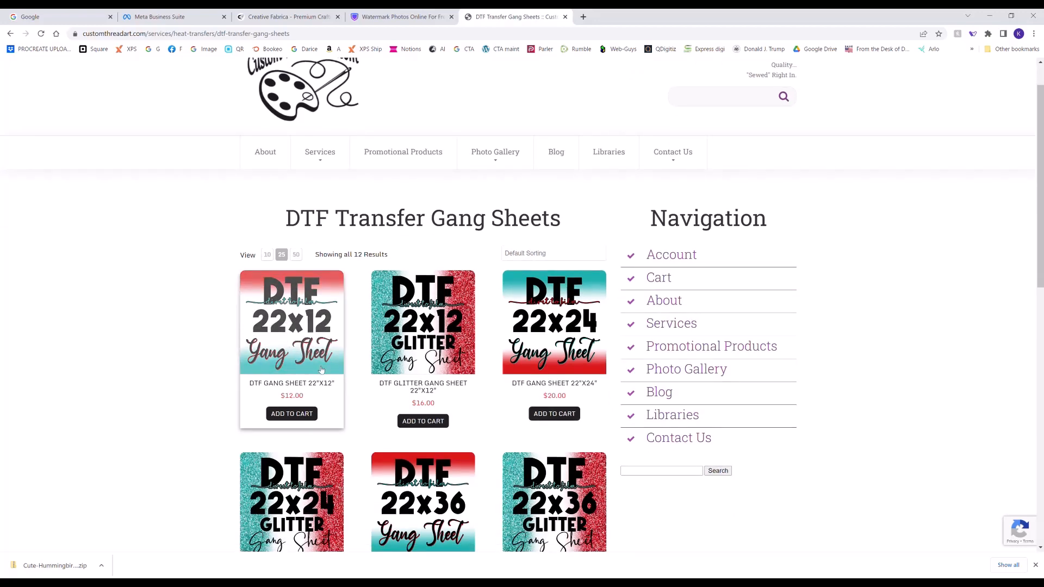
click(298, 415)
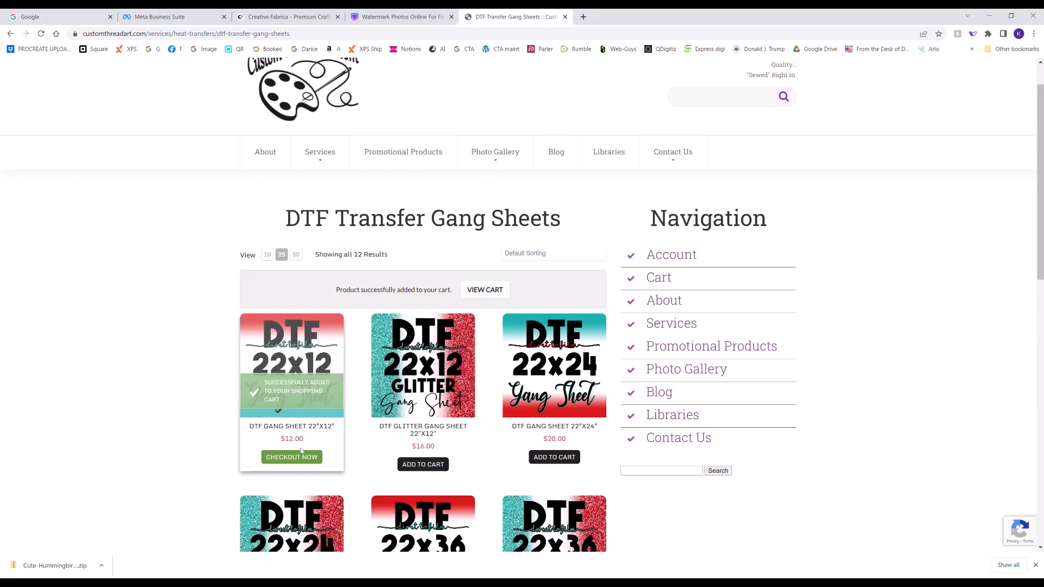
click(303, 460)
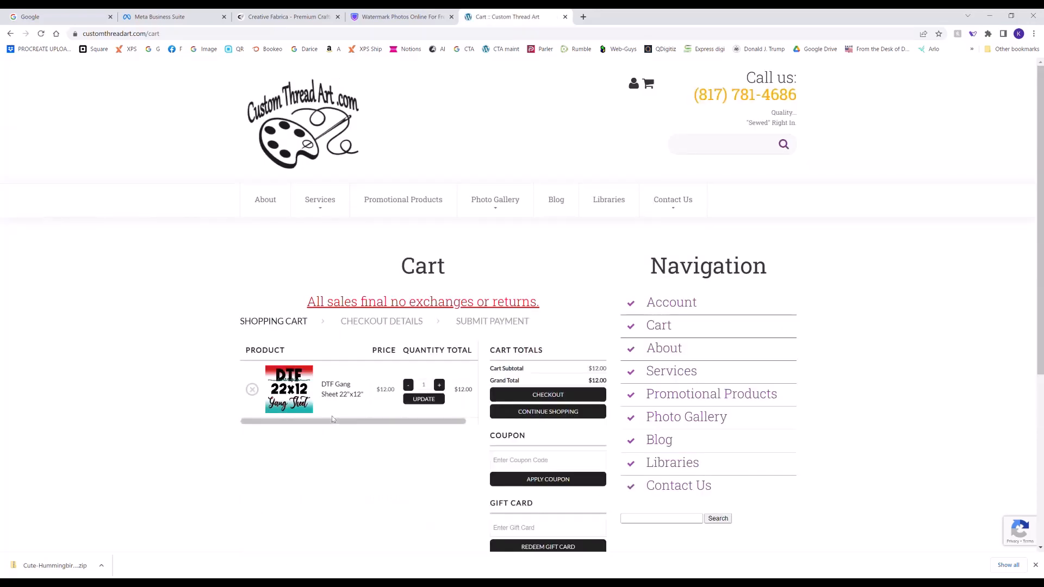
- Keep the gang sheet quantity at 1 in the cart and proceed to checkout
scroll(332, 416, down, 1)
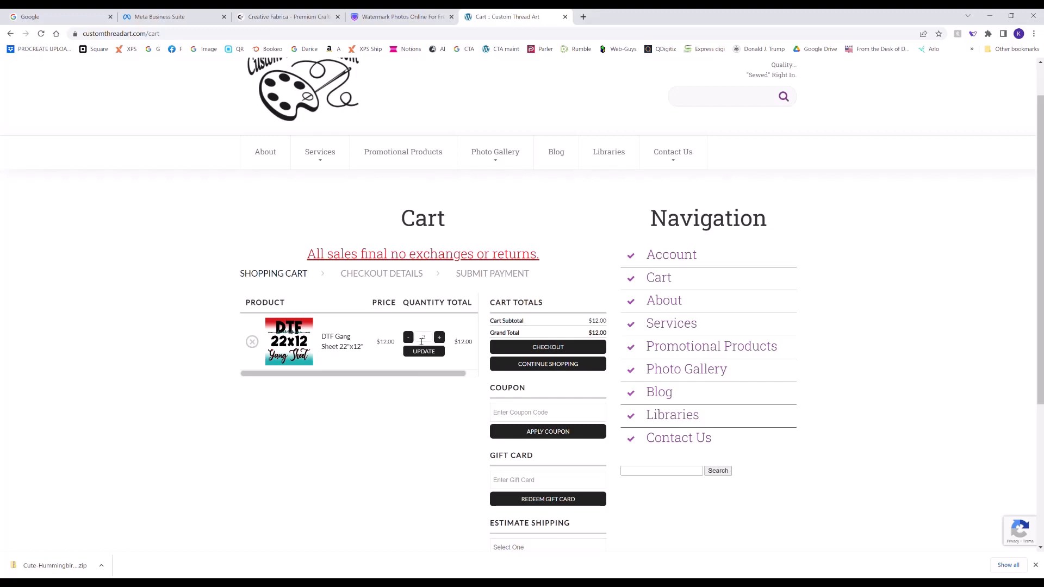
click(408, 337)
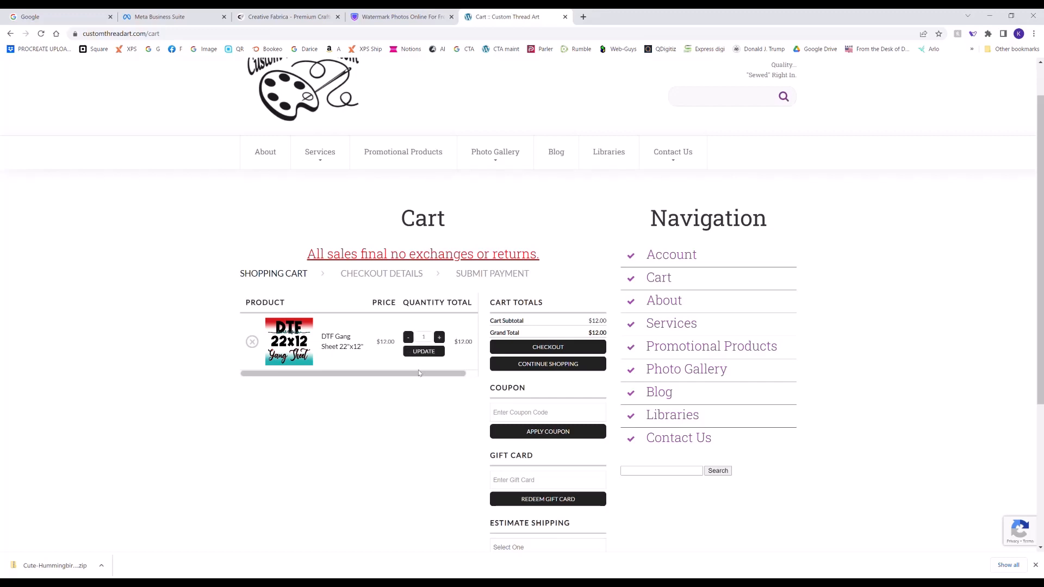
click(563, 352)
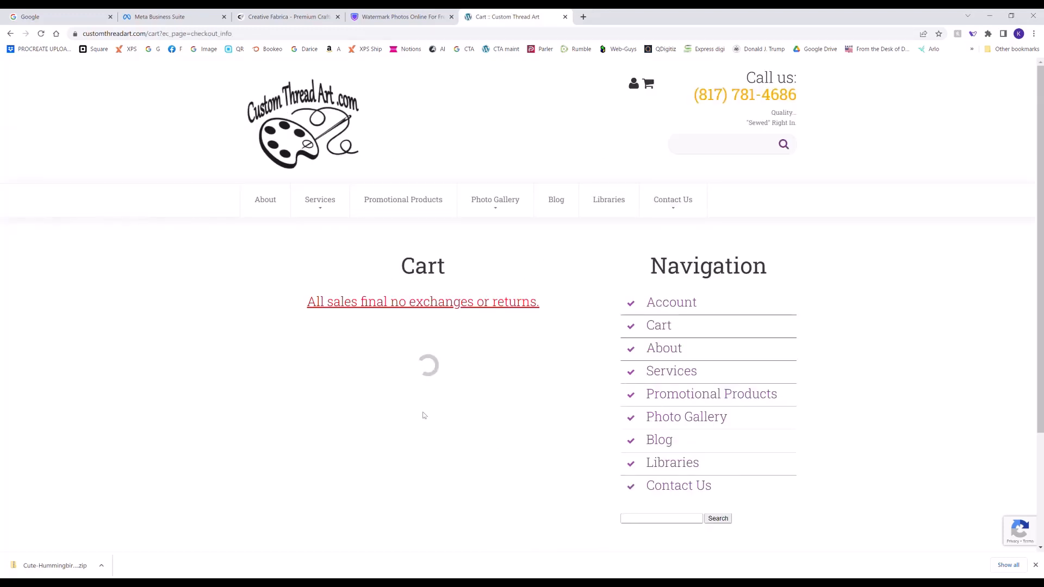
- Fill in the billing name, address, ZIP code and phone number, and enter the contact e-mail in both e-mail fields
scroll(423, 414, down, 2)
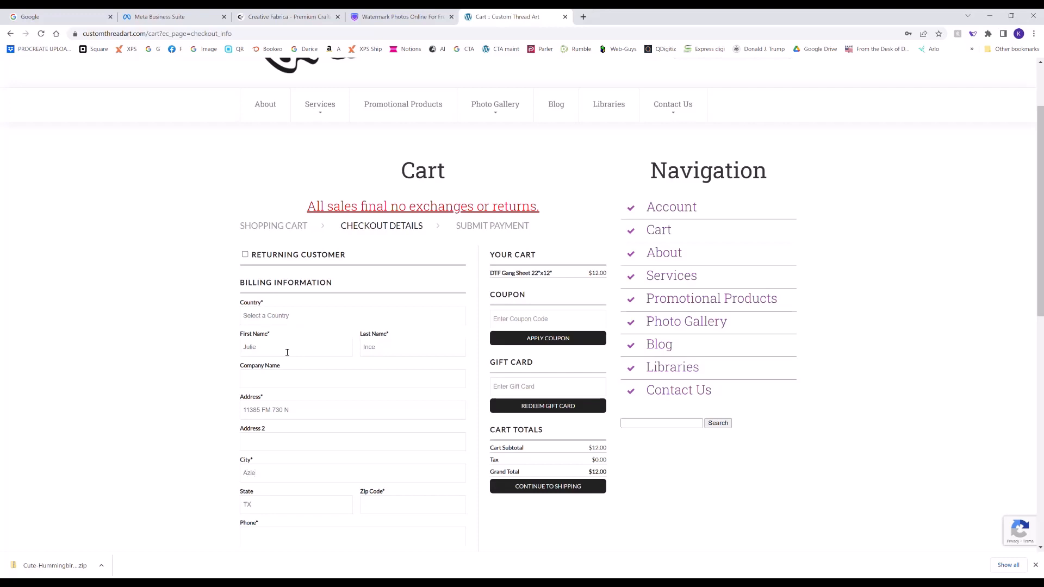
text(76020)
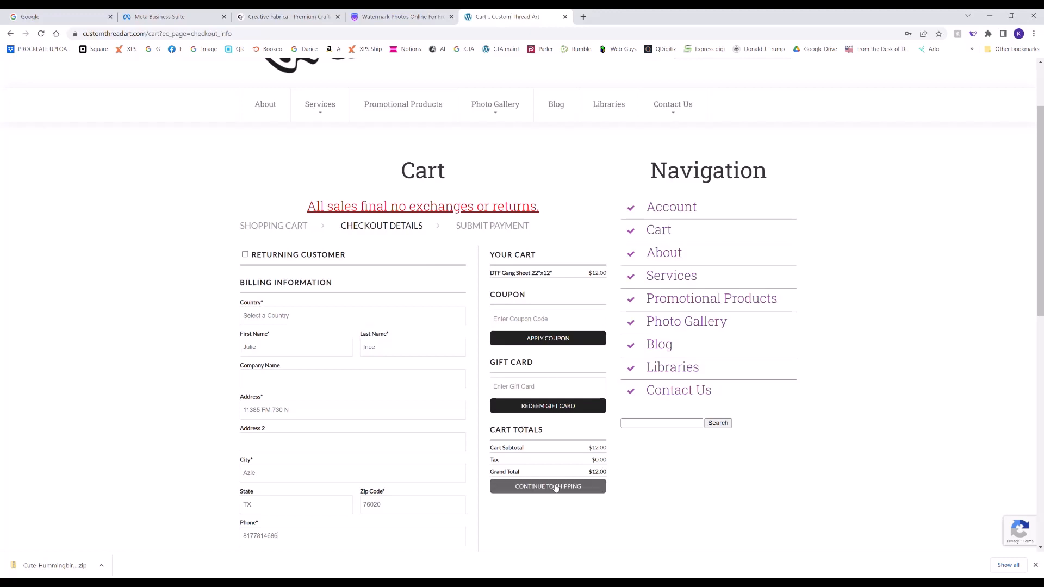
scroll(551, 375, down, 2)
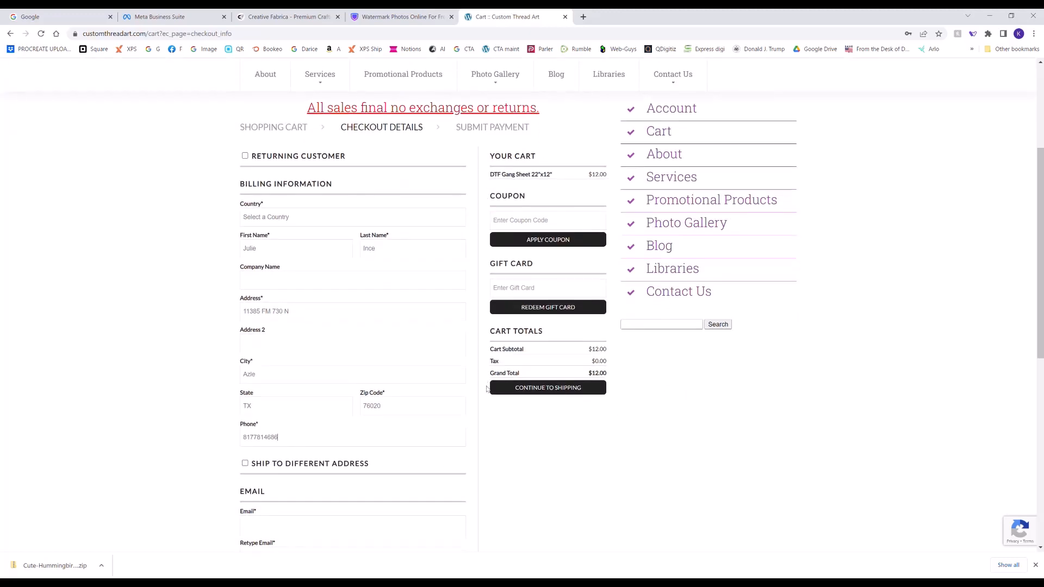
scroll(486, 390, down, 1)
scroll(405, 429, down, 1)
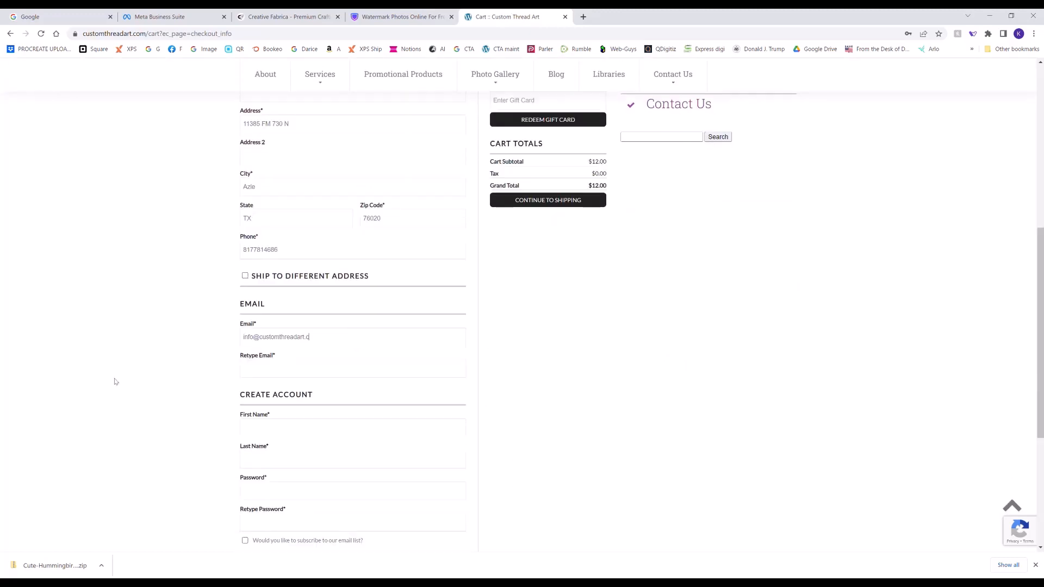
text(om)
click(260, 372)
- Enter the first and last name for the new account and fill in both account password fields
click(278, 434)
text(Julie)
scroll(315, 505, down, 1)
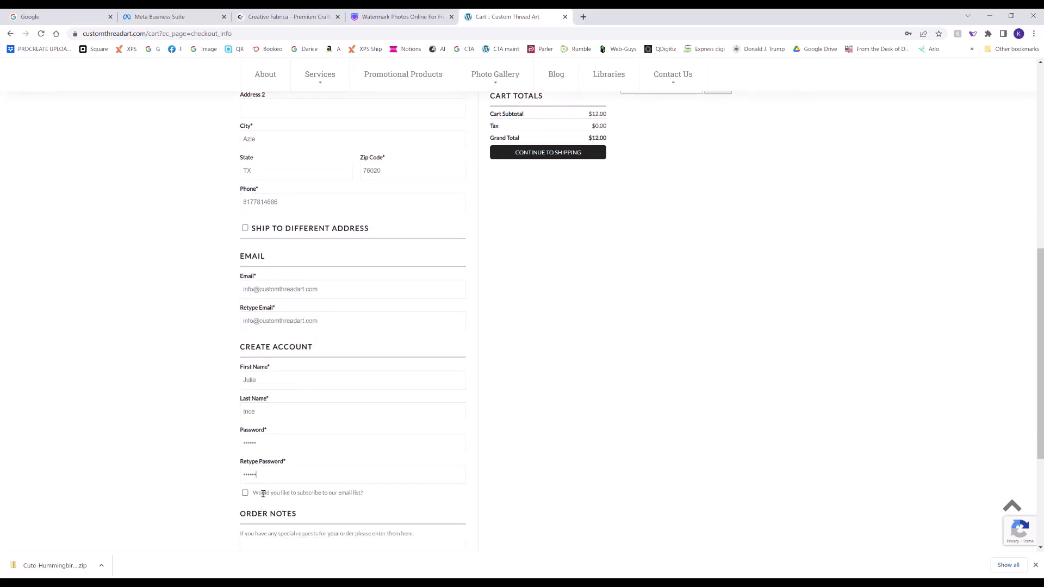
- Enter the order note AZLE HORNETS DESIGNS and submit the checkout details to continue to shipping
scroll(322, 492, down, 1)
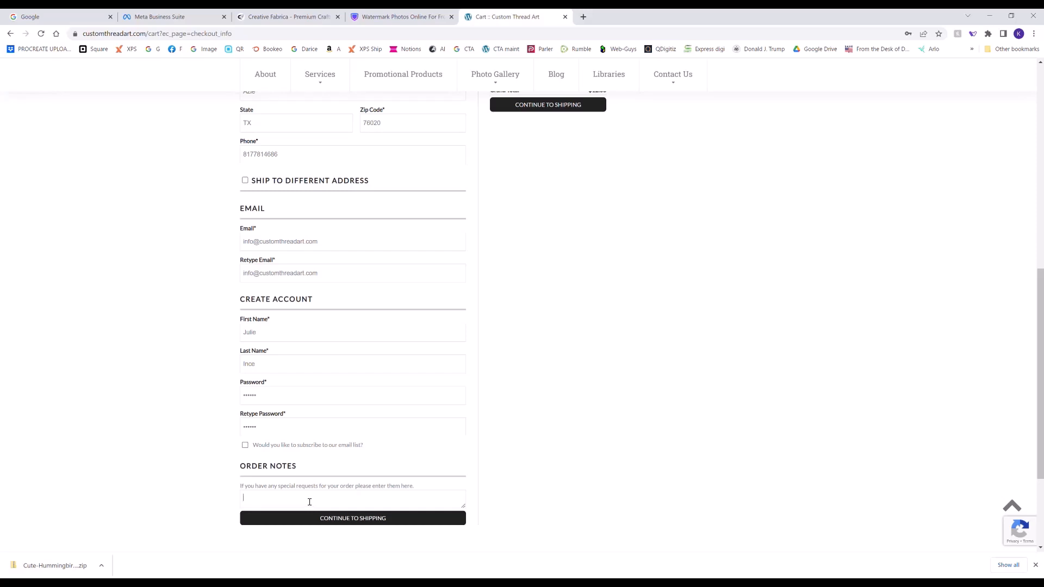
key(BackSpace)
text(ZLE HRNNETS DESIGNS)
click(338, 525)
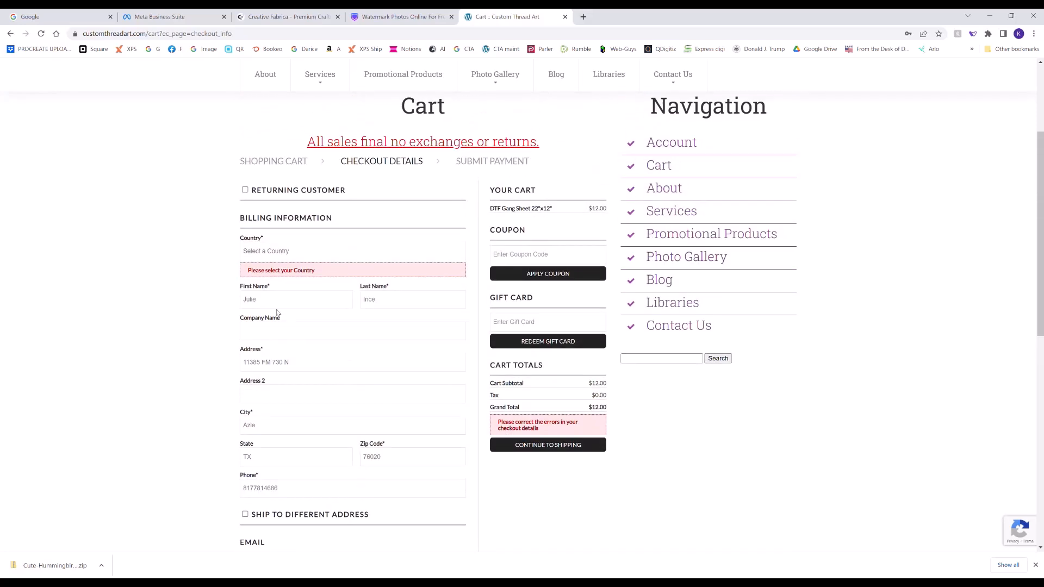
- Select United States as the billing country and resubmit the checkout details
click(273, 252)
click(271, 275)
scroll(235, 381, down, 7)
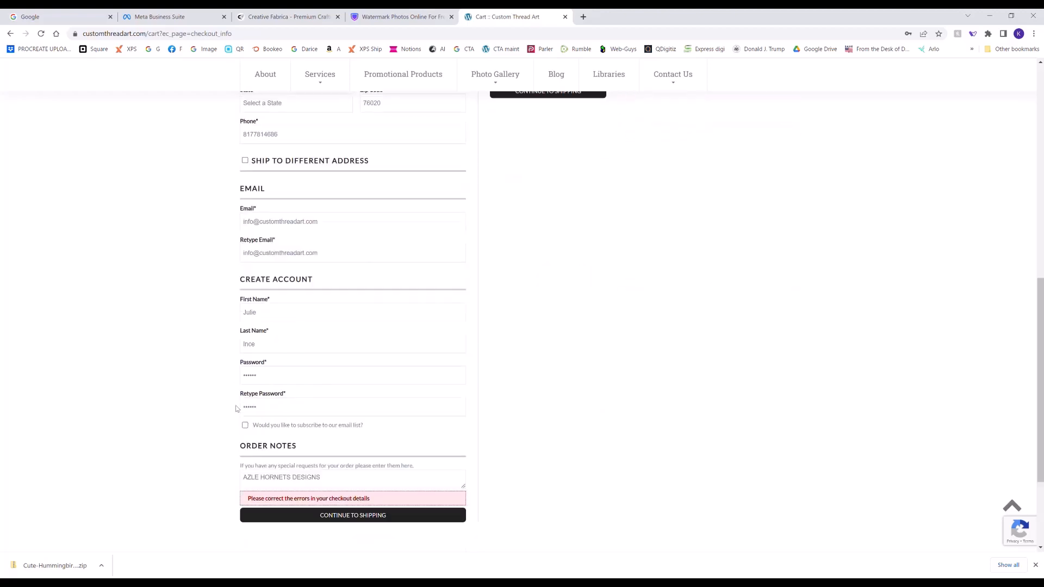
click(375, 487)
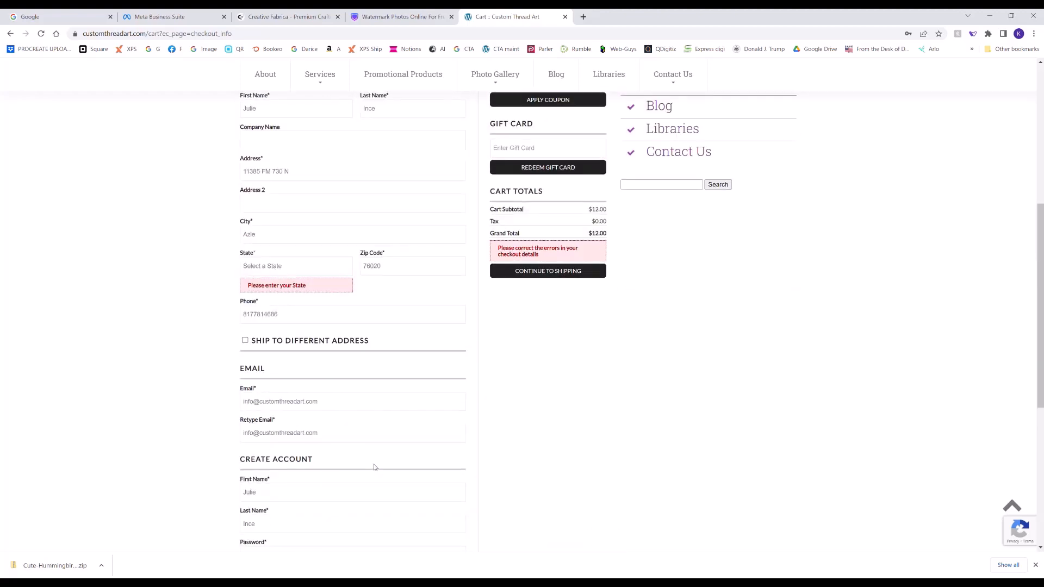
- Set the billing state to Texas and continue to shipping
key(t)
key(t)
scroll(214, 321, up, 3)
scroll(317, 402, down, 6)
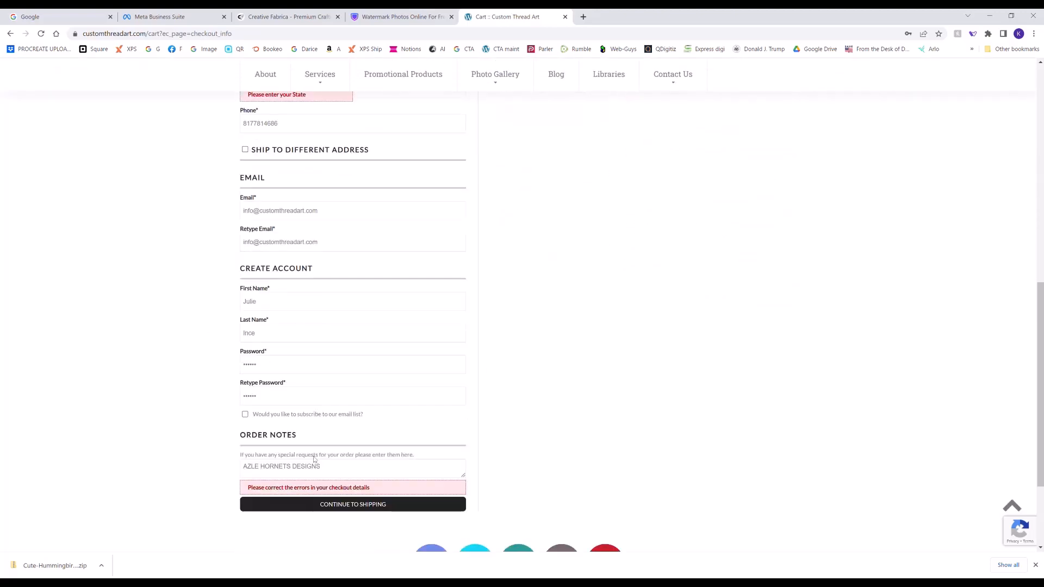
click(316, 505)
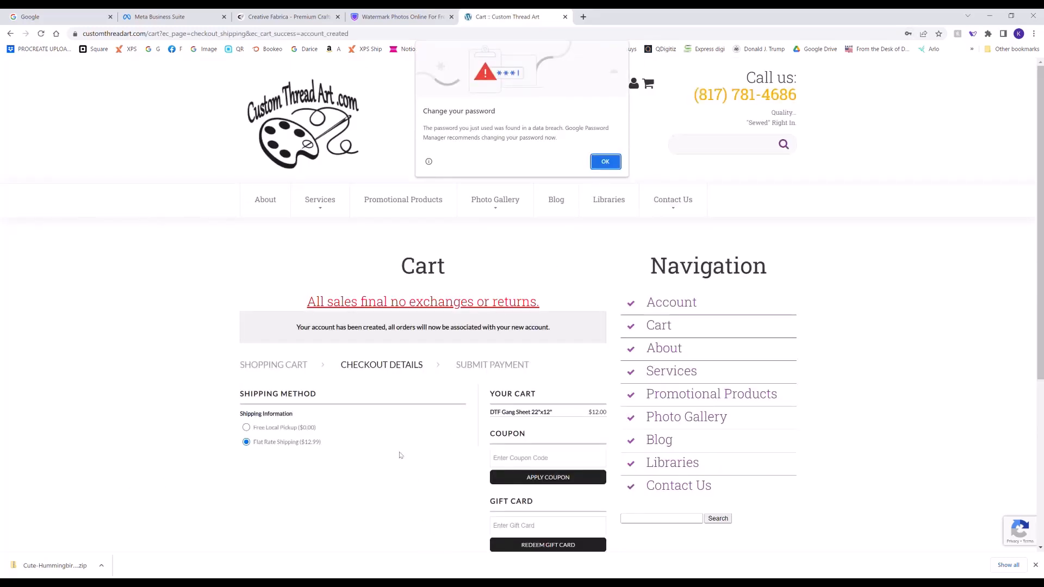
- Dismiss the browser's password warning, choose Free Local Pickup as the shipping method, and continue to payment
click(603, 162)
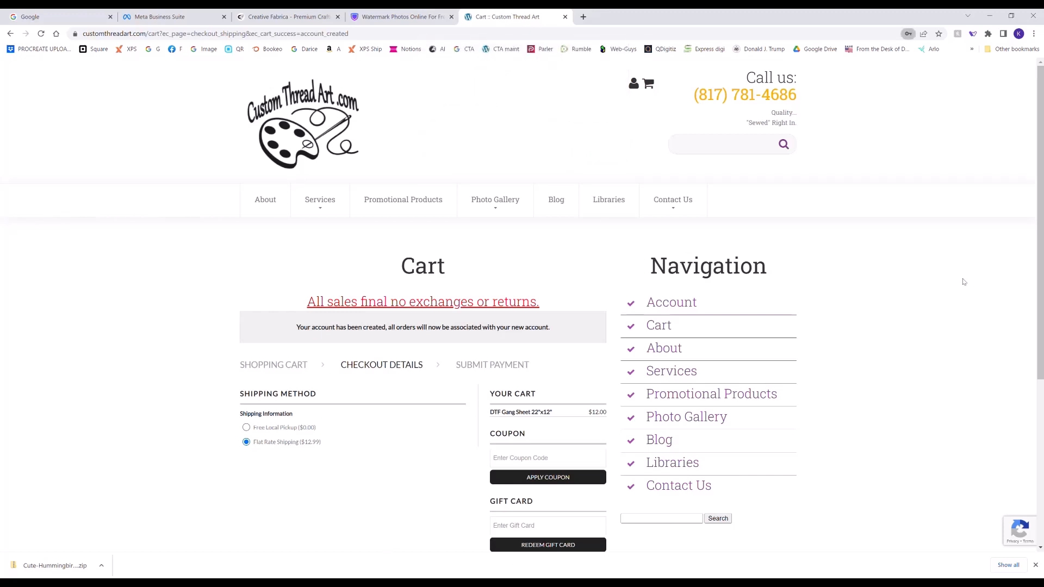
scroll(277, 473, down, 2)
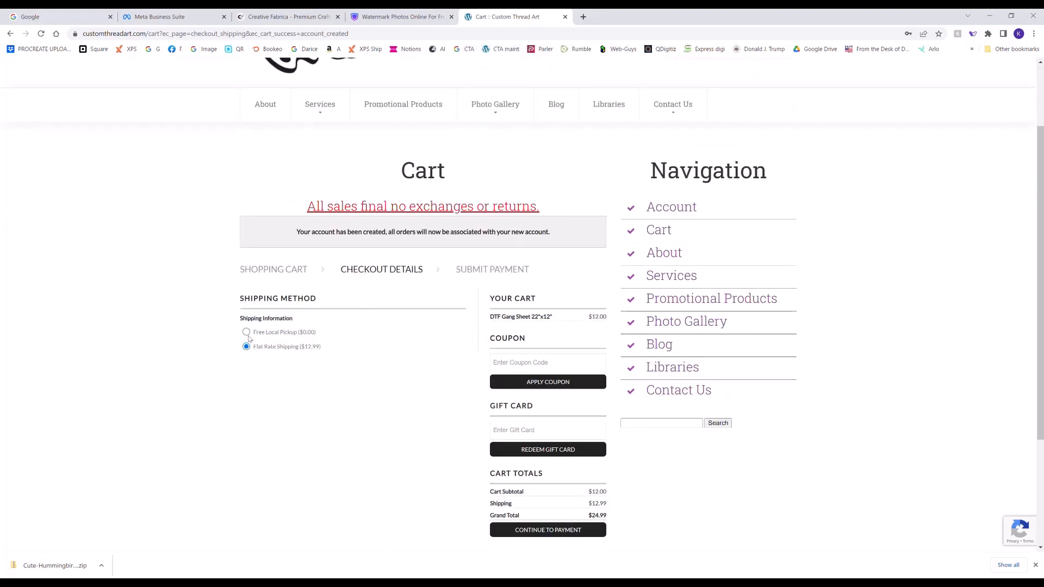
click(246, 331)
scroll(421, 478, down, 3)
click(540, 484)
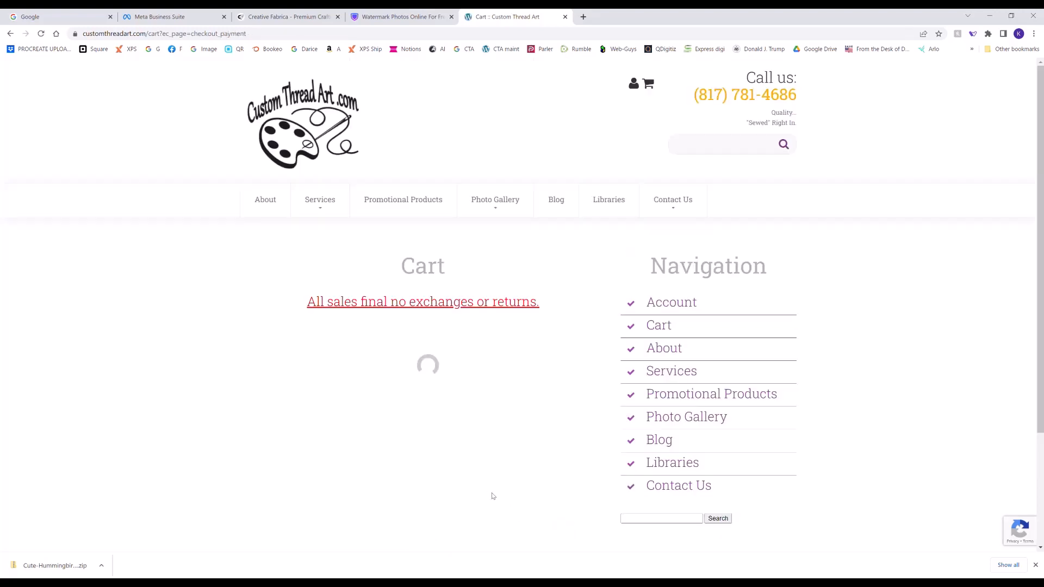
- Enter the credit card number, expiry date and CVV as the payment method and submit the order
scroll(471, 456, down, 2)
scroll(472, 457, down, 2)
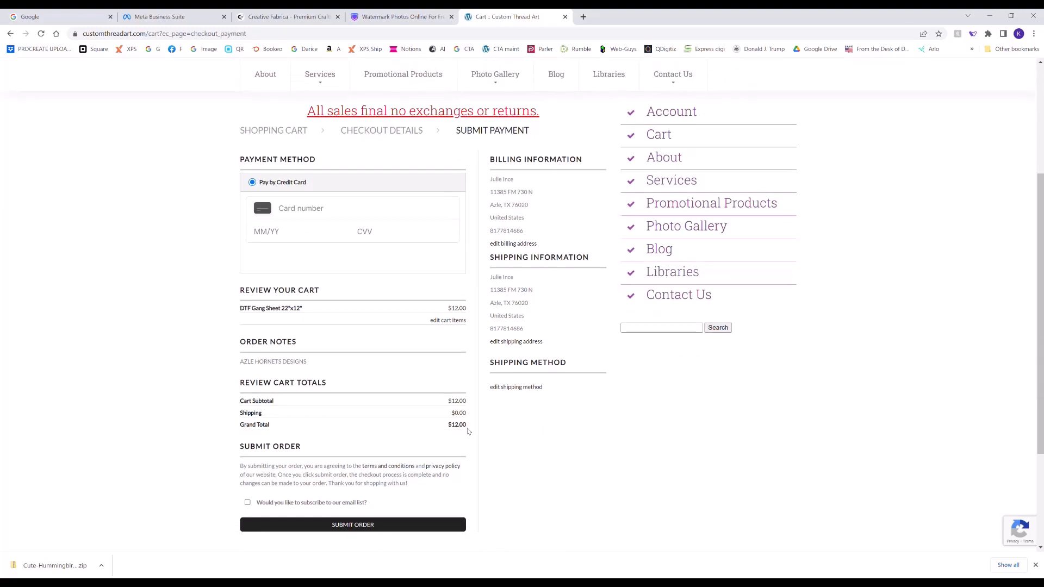
click(317, 215)
text([unreadable])
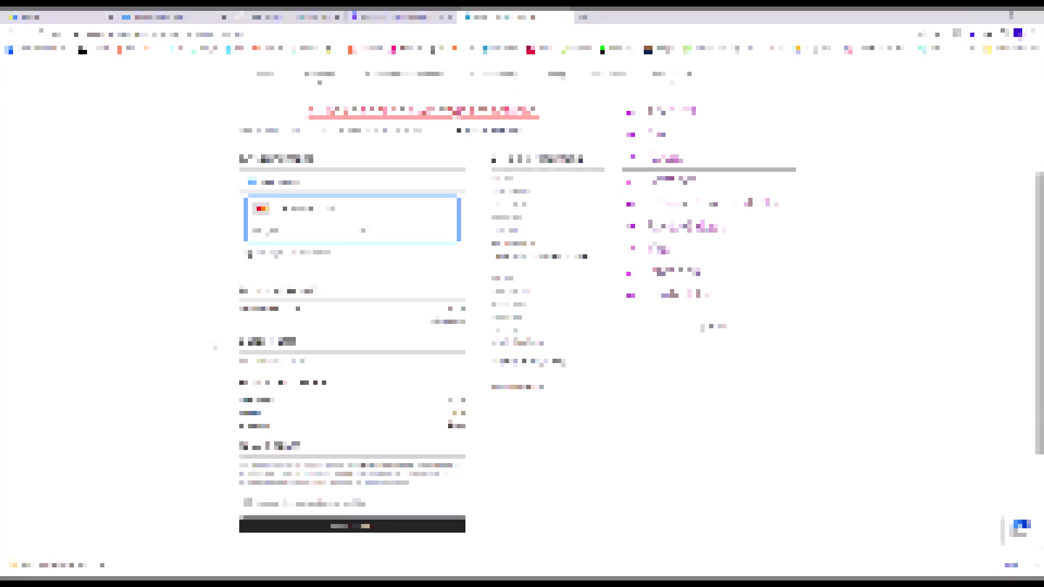
text([unreadable][unreadable][unreadable][unreadable][unreadable])
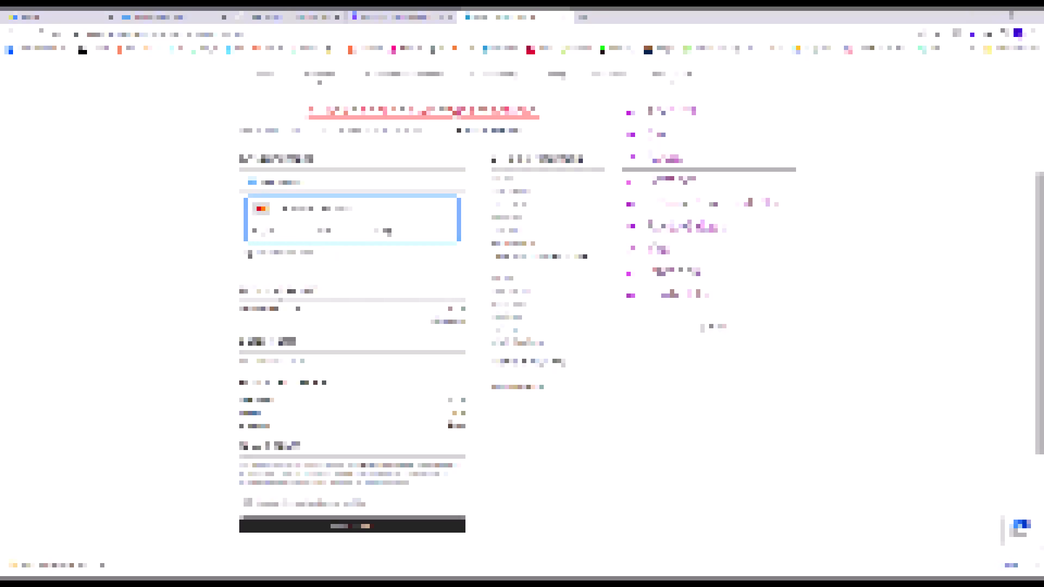
click(289, 274)
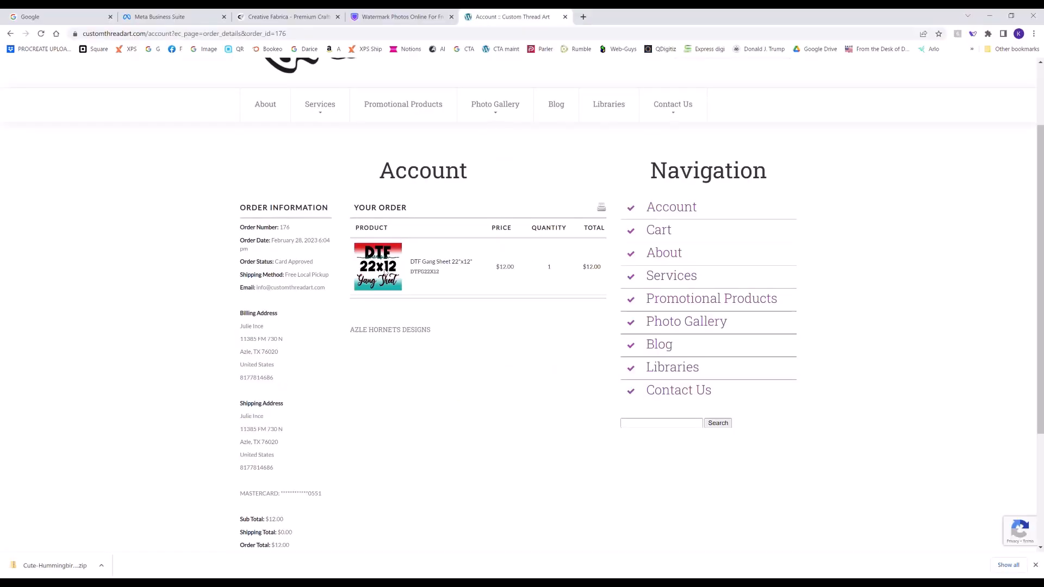
- Open the ordered DTF Gang Sheet 22"x12" product page and launch its art designer with 1 sheet
scroll(384, 271, up, 2)
click(436, 263)
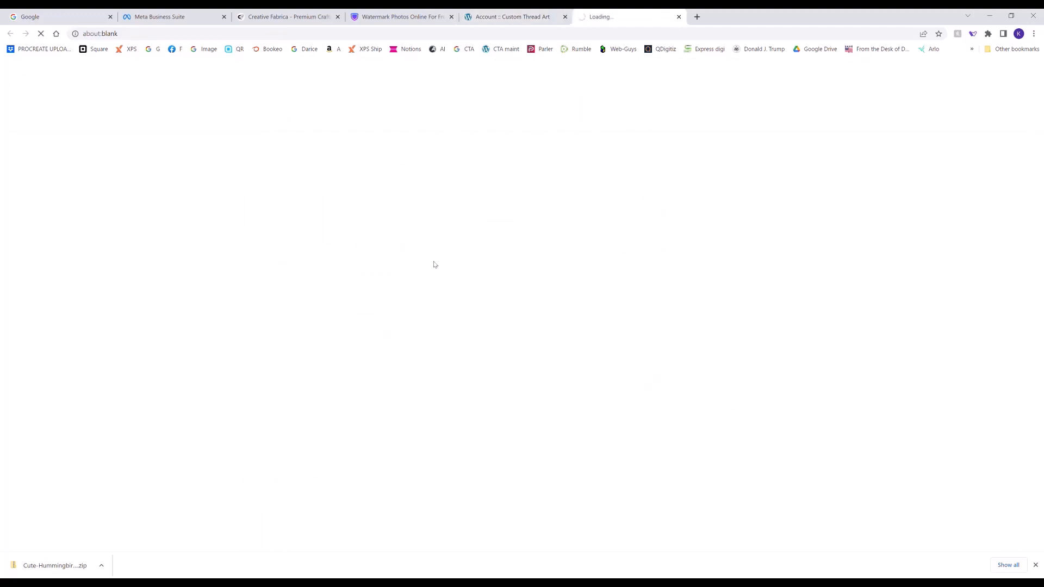
scroll(438, 279, down, 5)
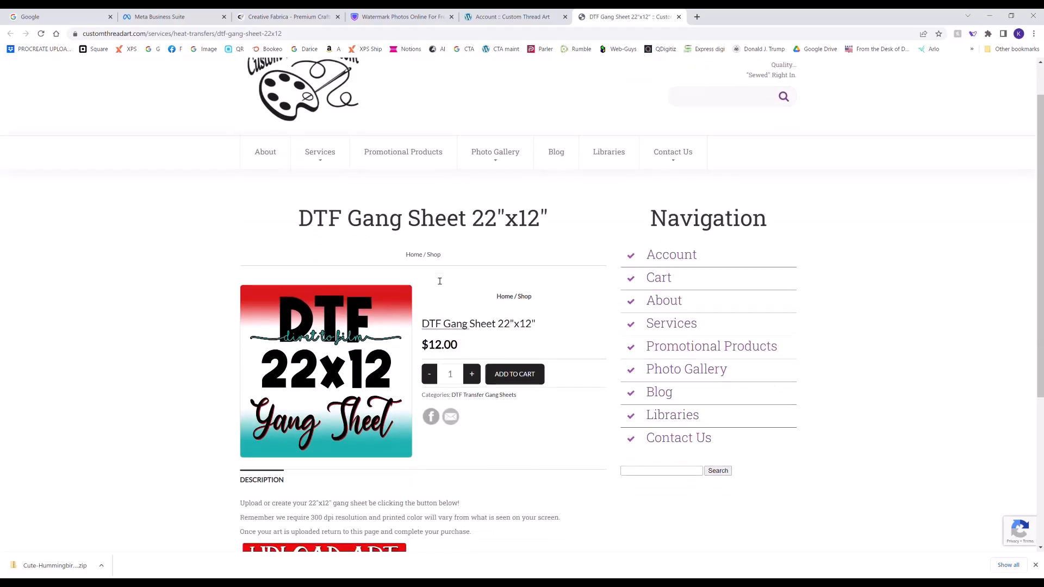
click(323, 369)
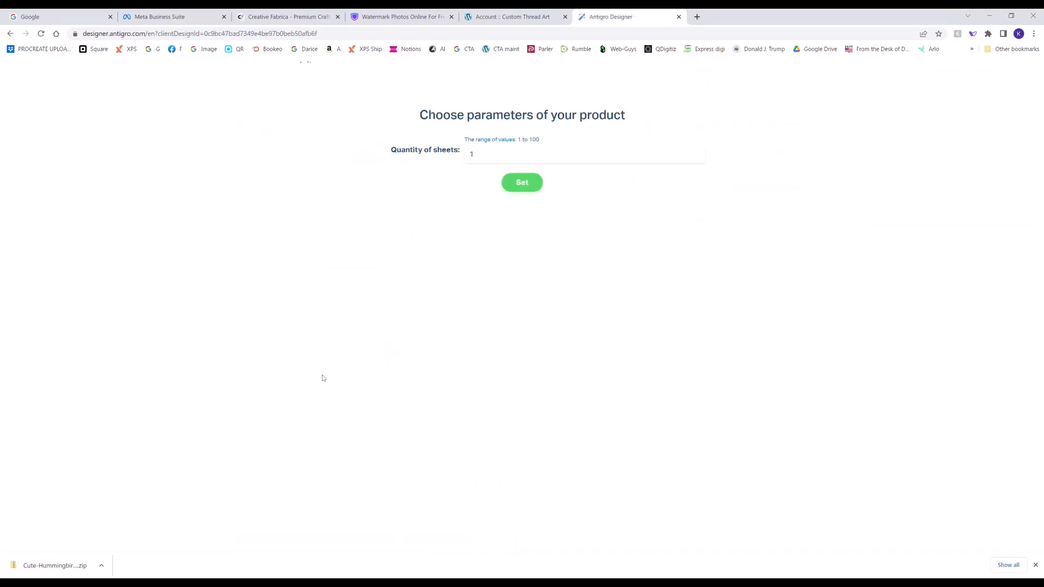
click(531, 186)
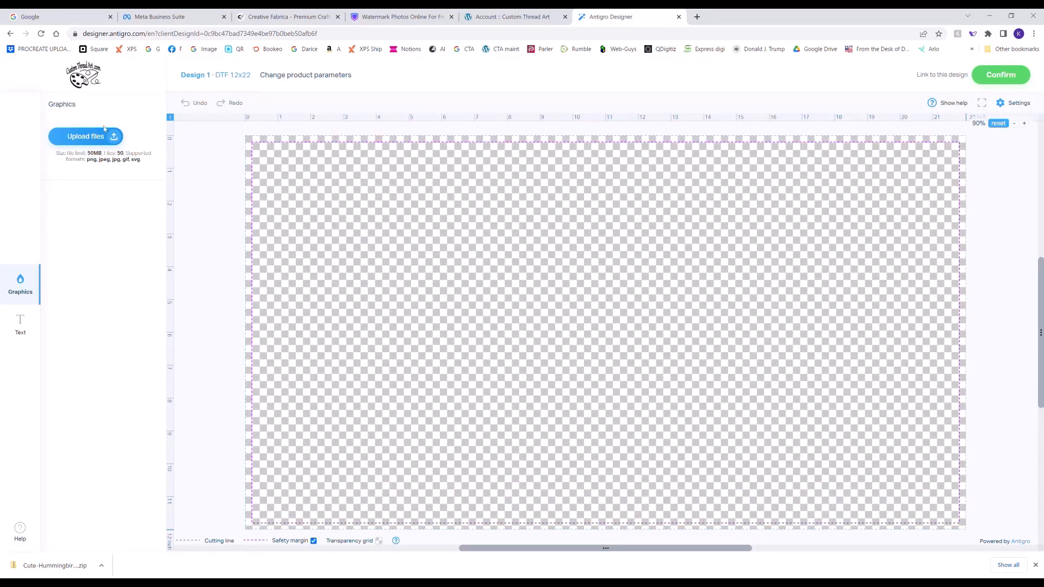
- Upload the I Love Hornets design and the green Hornet Pride truck as graphics for the gang sheet
click(105, 133)
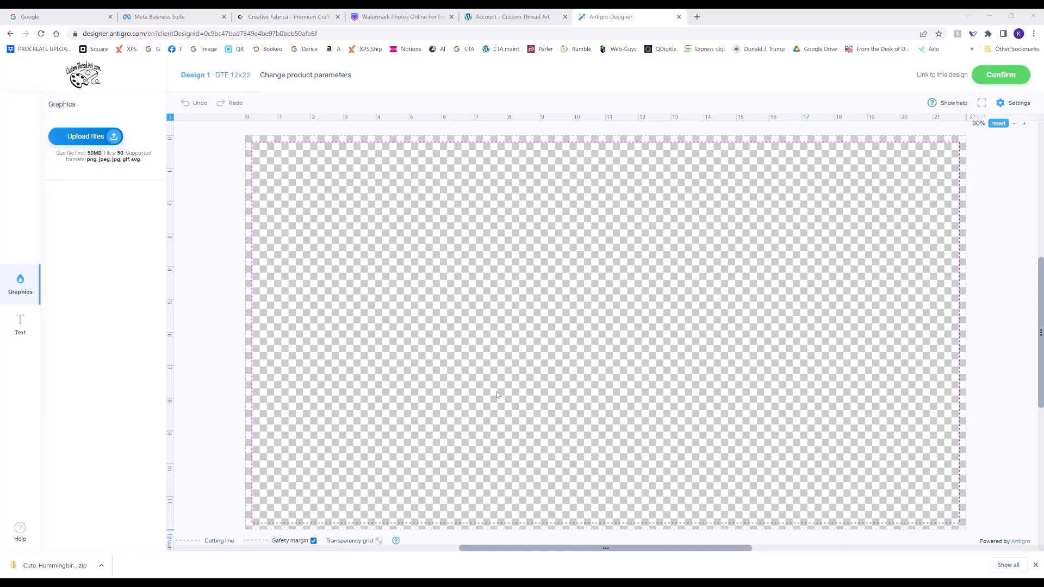
click(673, 564)
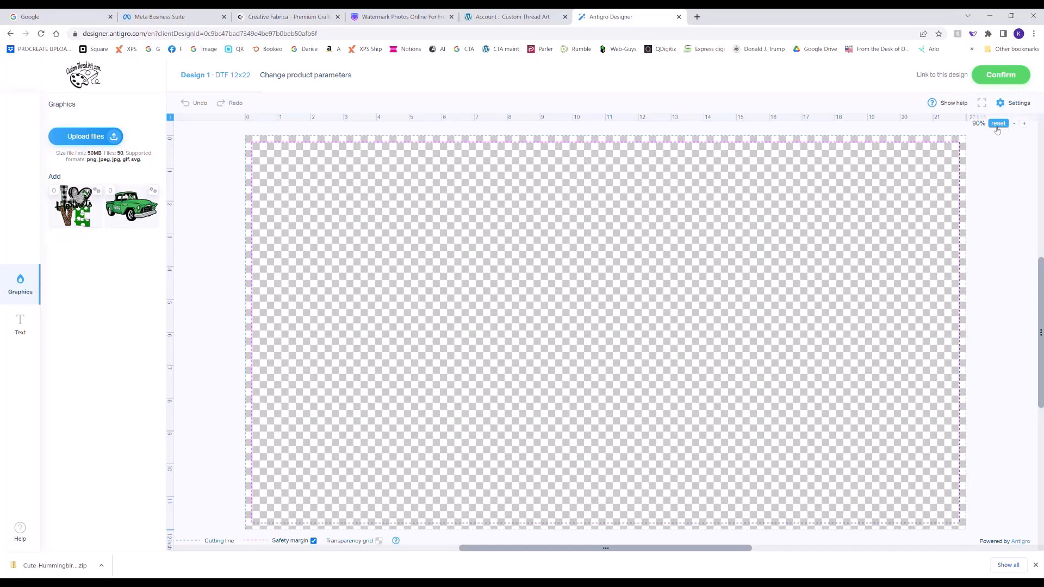
- Add the I Love Hornets graphic to the sheet, trim its transparent space and place it against the left safety margin
click(1014, 124)
click(1015, 124)
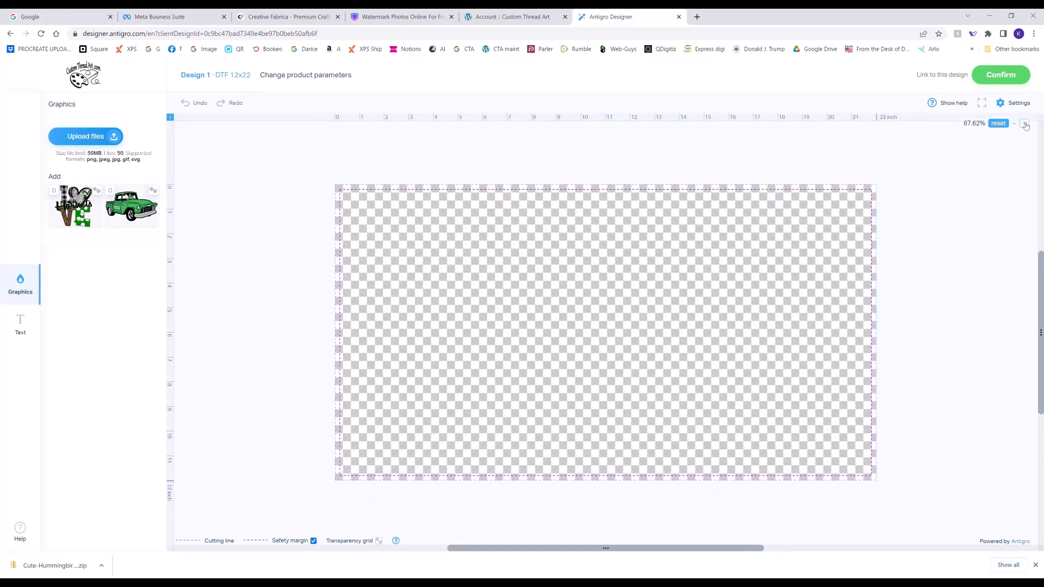
click(1024, 124)
click(1024, 124)
click(1024, 124)
click(1015, 124)
click(1015, 123)
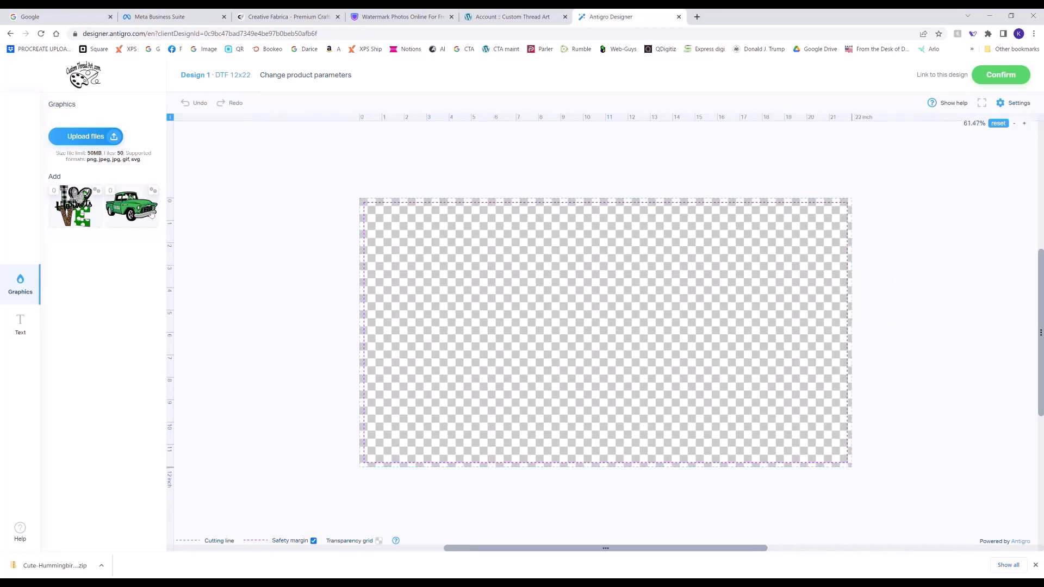
click(87, 215)
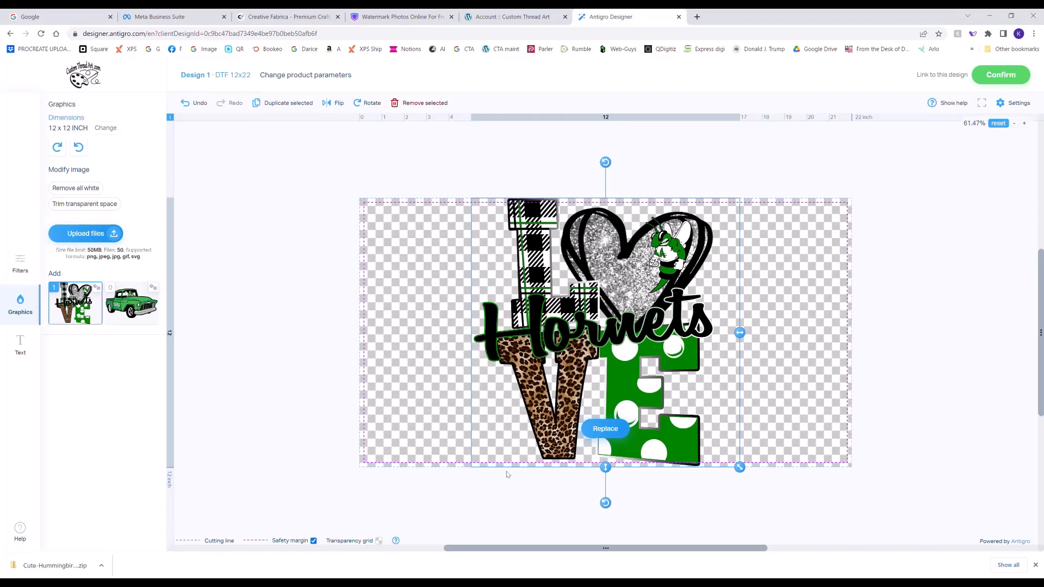
click(105, 206)
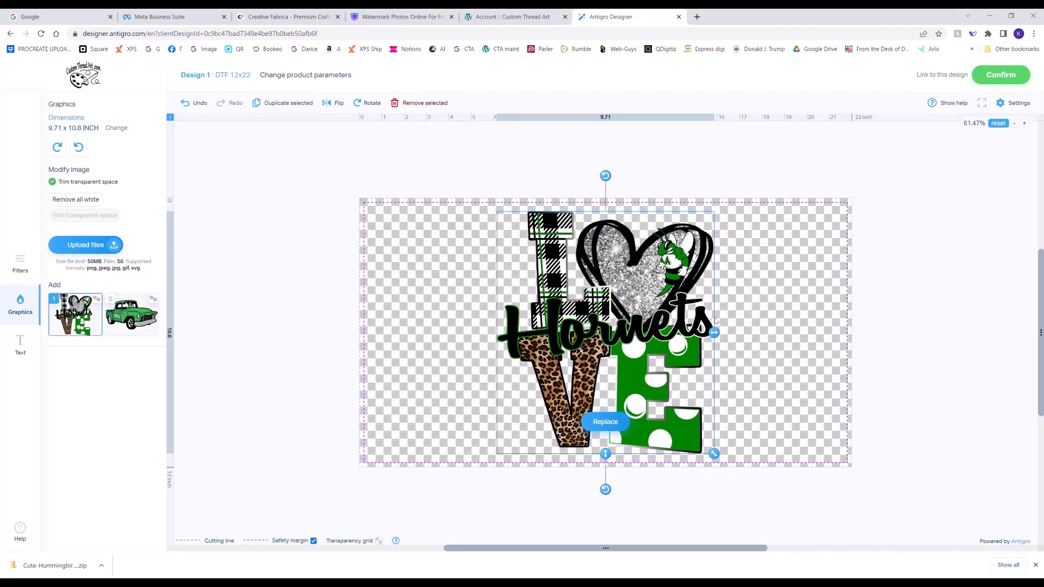
drag(644, 400, 512, 397)
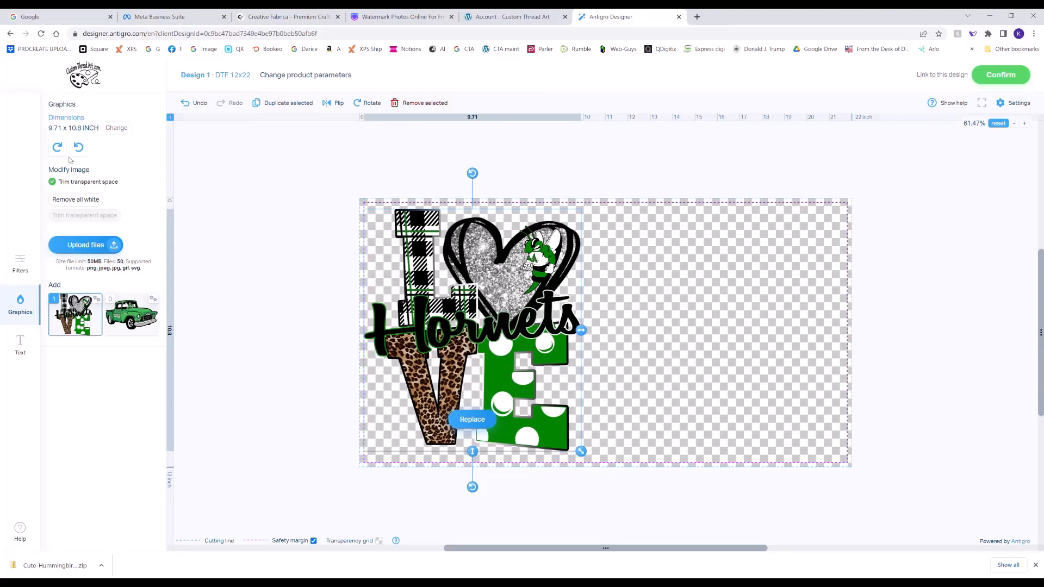
- Set the Hornets design's width to 10 inches and raise it to the sheet's top safety margin
click(110, 130)
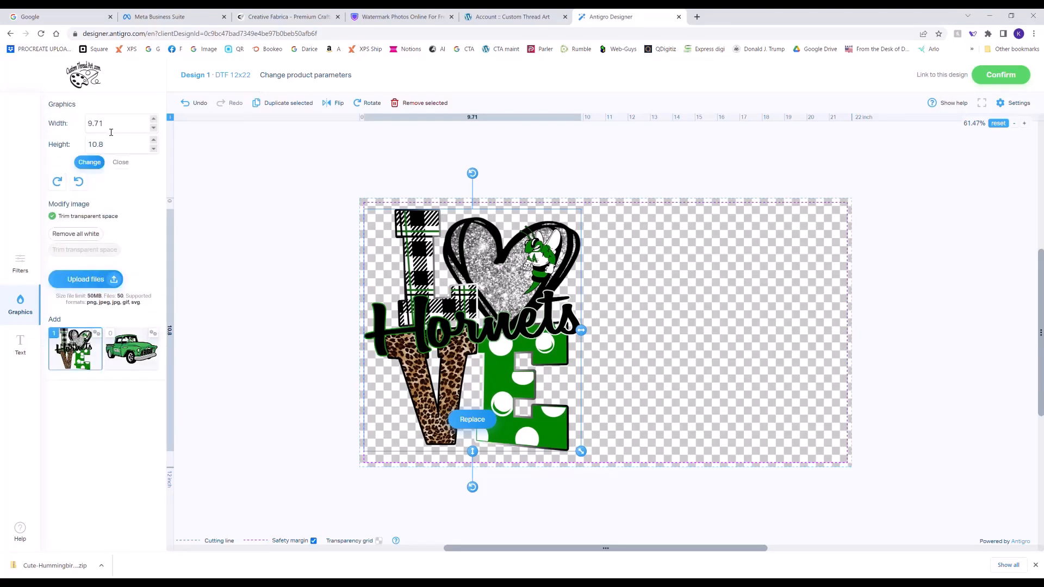
triple_click(110, 130)
text(10)
click(96, 164)
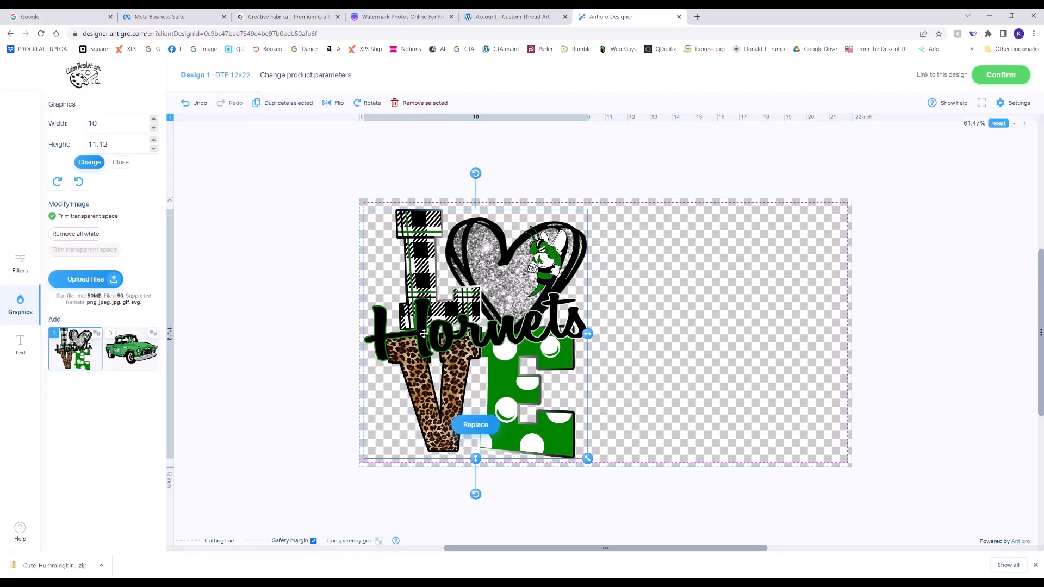
drag(444, 331, 447, 323)
click(102, 162)
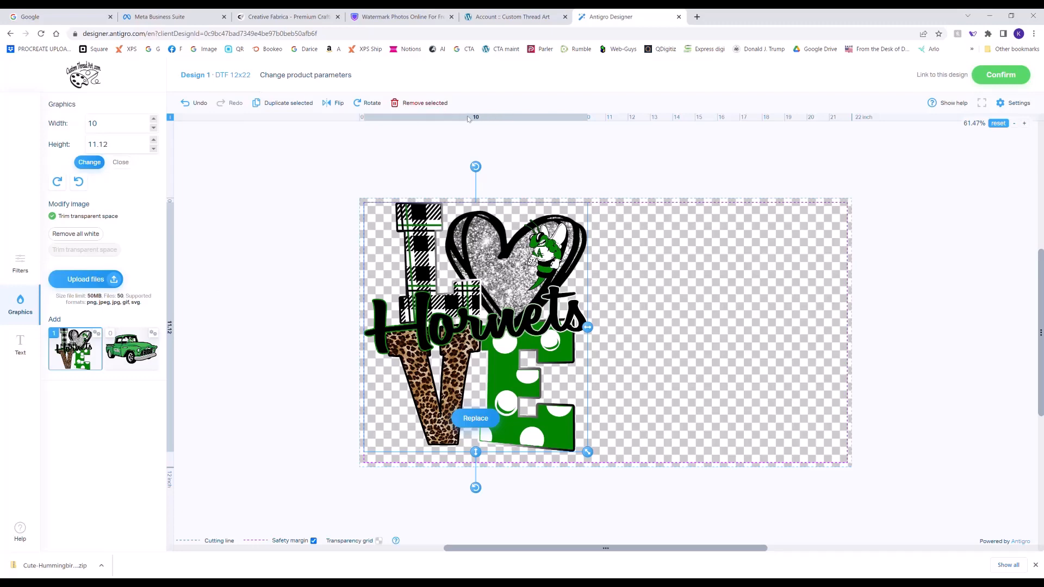
- Enlarge the Hornets design to the bottom safety margin, about 11.56 inches high, and narrow it to about 9.32 inches wide
drag(592, 451, 594, 472)
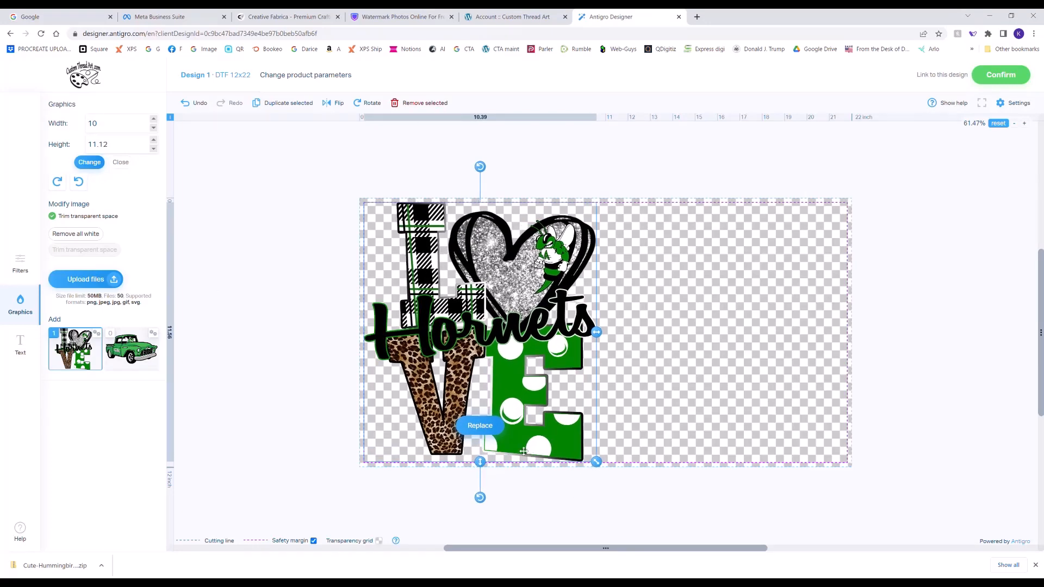
drag(596, 334, 575, 346)
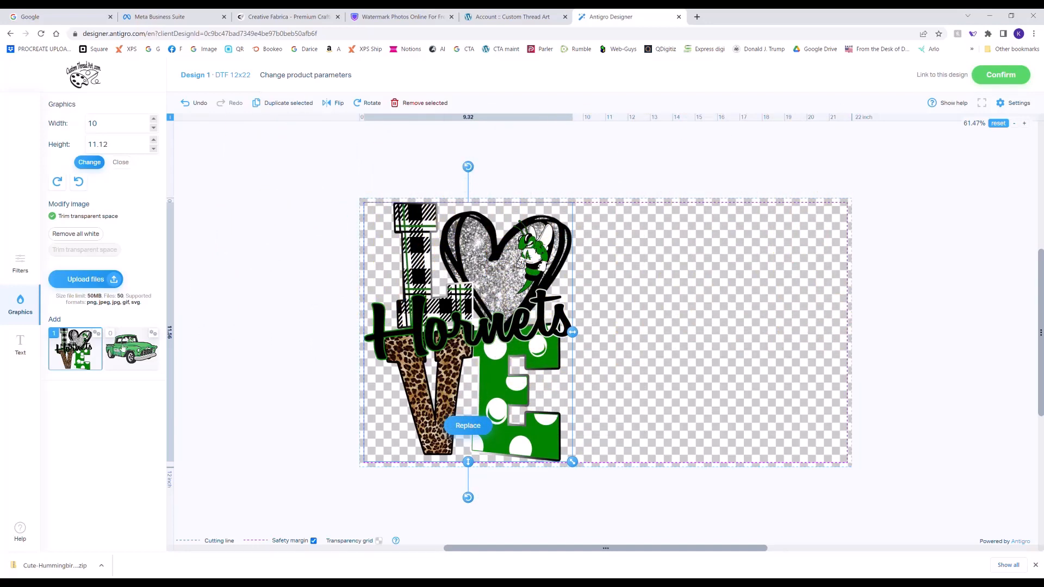
- Add the green truck graphic and place it in the empty area to the right of the Hornets design
drag(124, 348, 650, 307)
drag(608, 345, 704, 333)
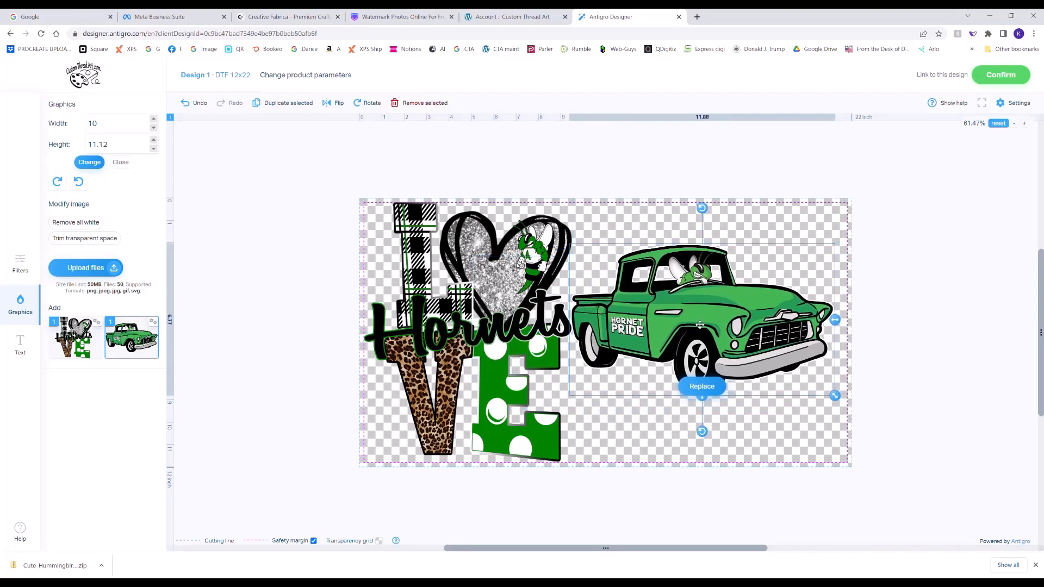
drag(580, 322, 587, 322)
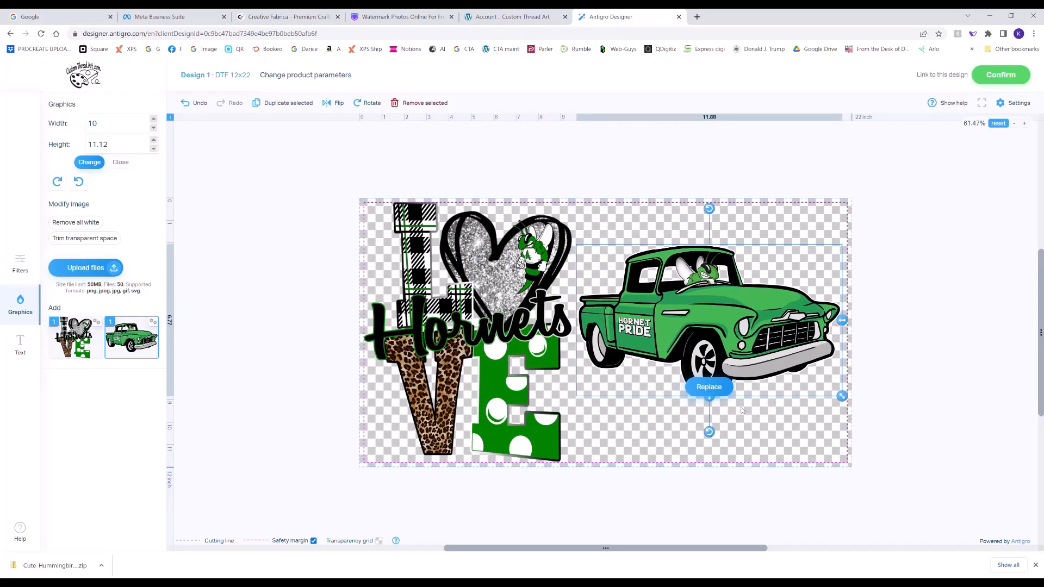
- Try replacing the truck with the Hornets design, and swap the truck graphic back in
click(709, 387)
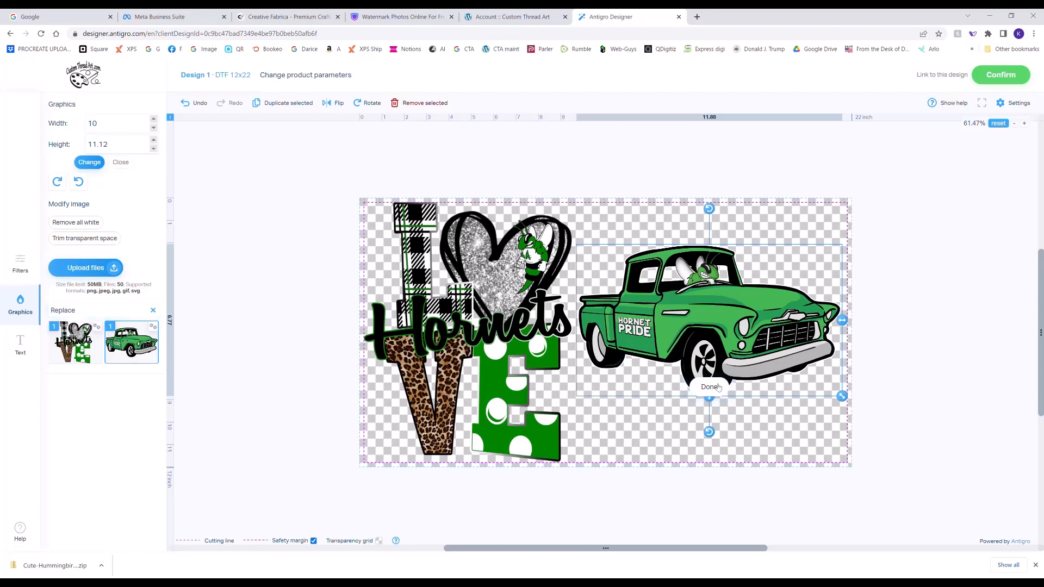
click(75, 341)
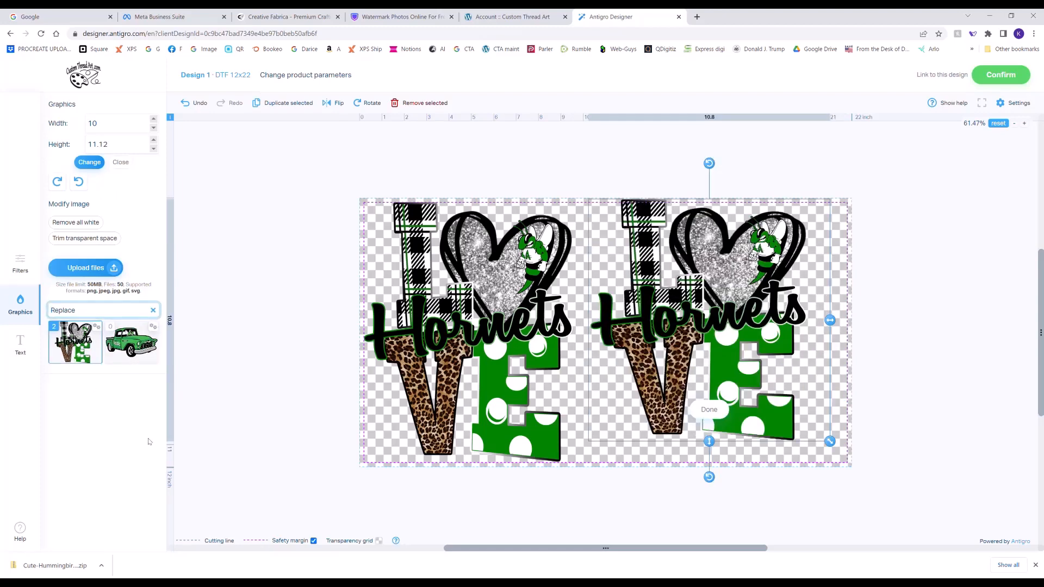
click(722, 414)
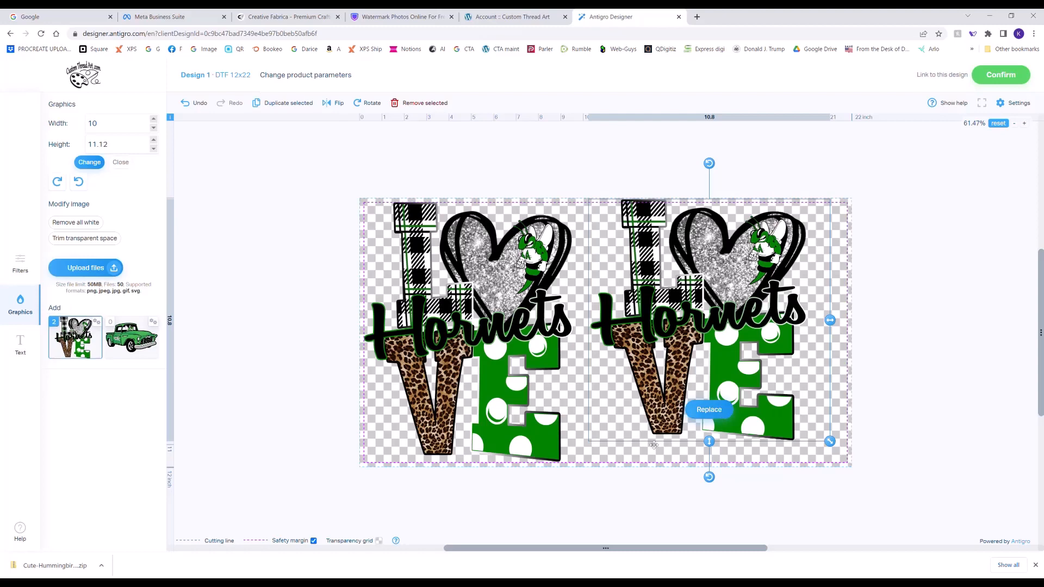
click(709, 410)
click(129, 340)
click(709, 384)
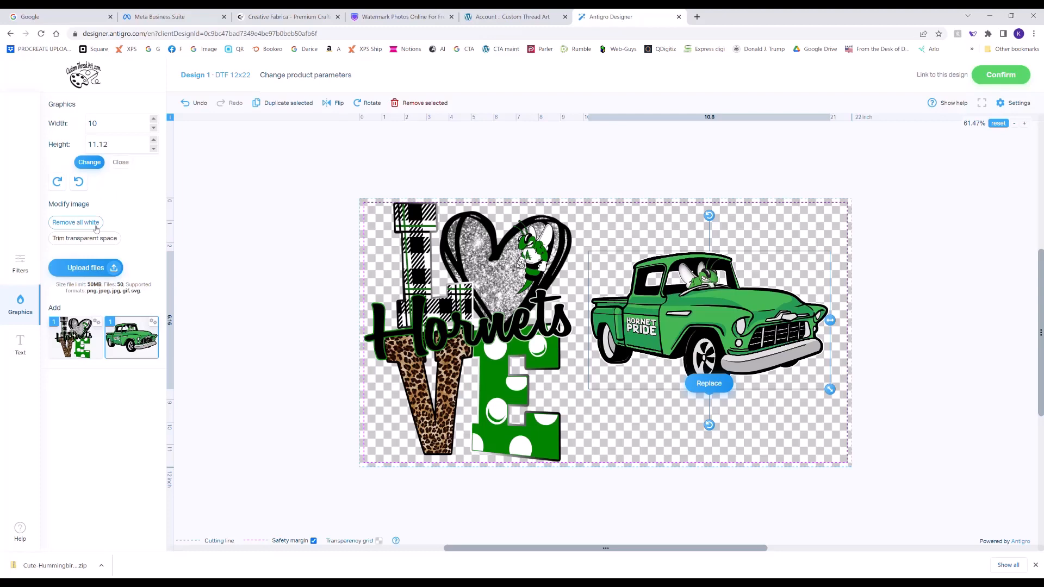
- Try removing all white from the truck graphic and undo that removal
click(68, 223)
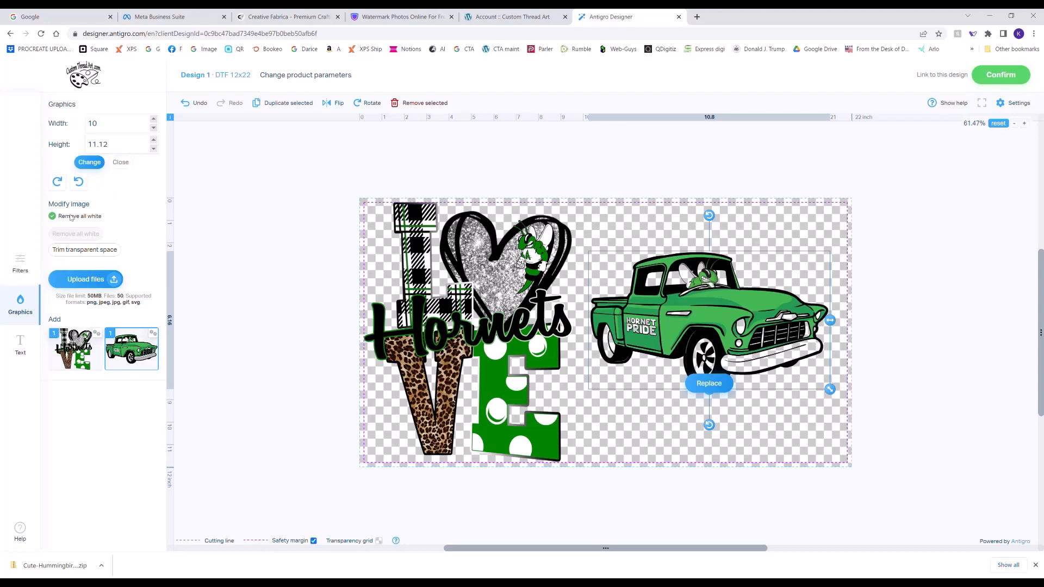
click(195, 103)
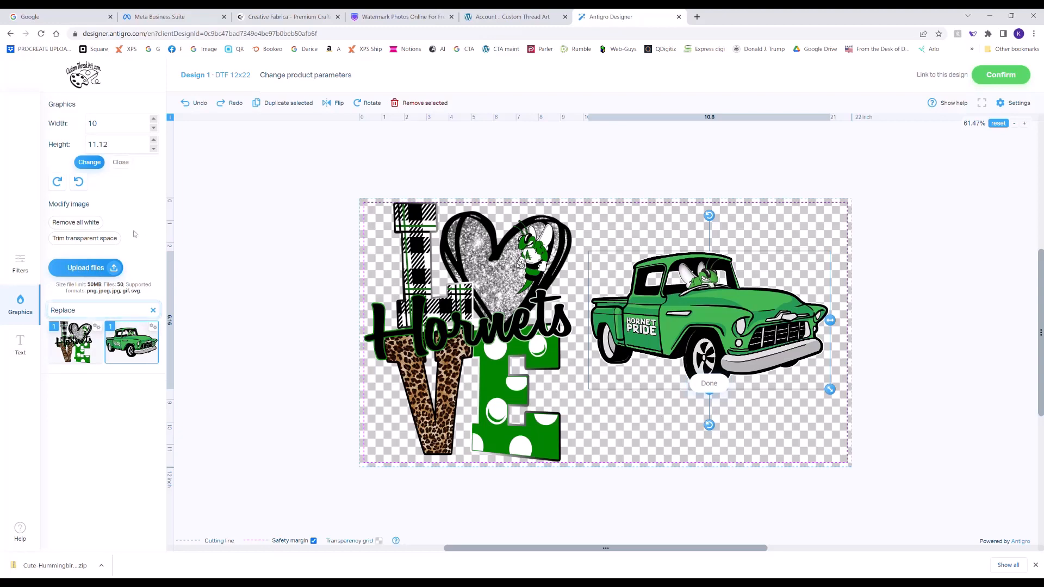
- Trim the transparent space around the truck and move it up to the sheet's top safety margin
click(107, 238)
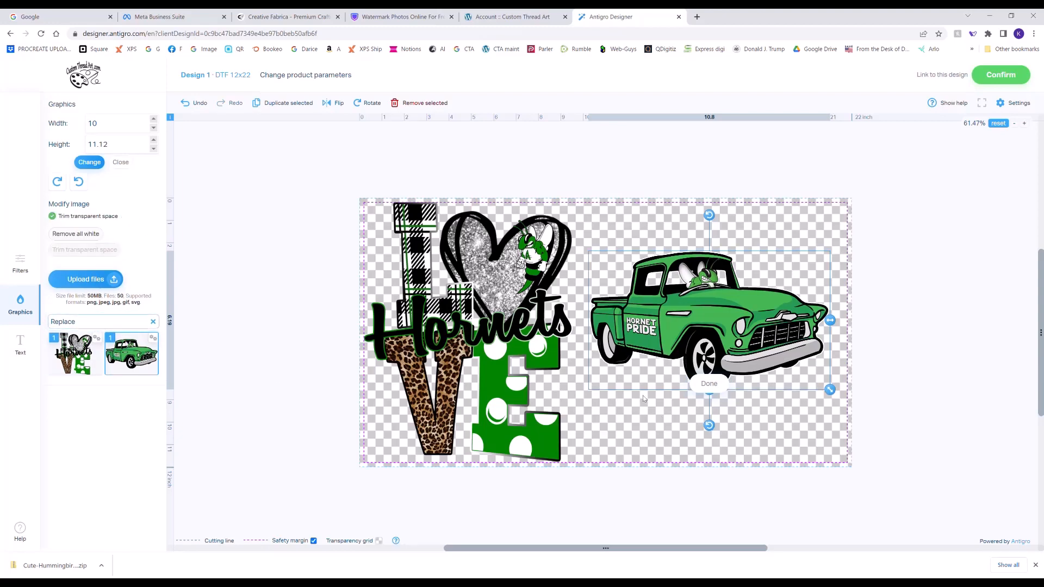
click(710, 385)
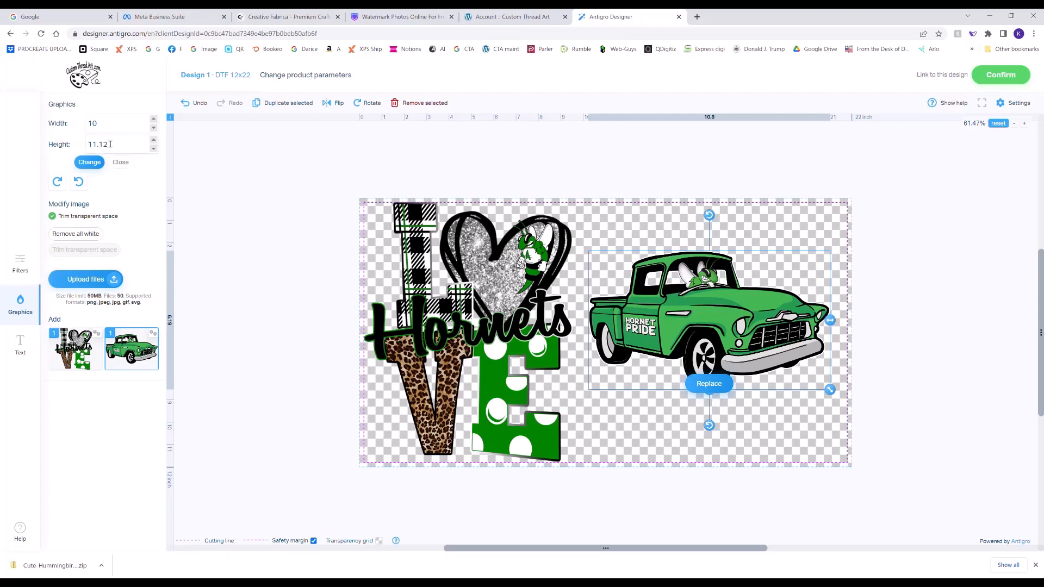
drag(696, 320, 700, 273)
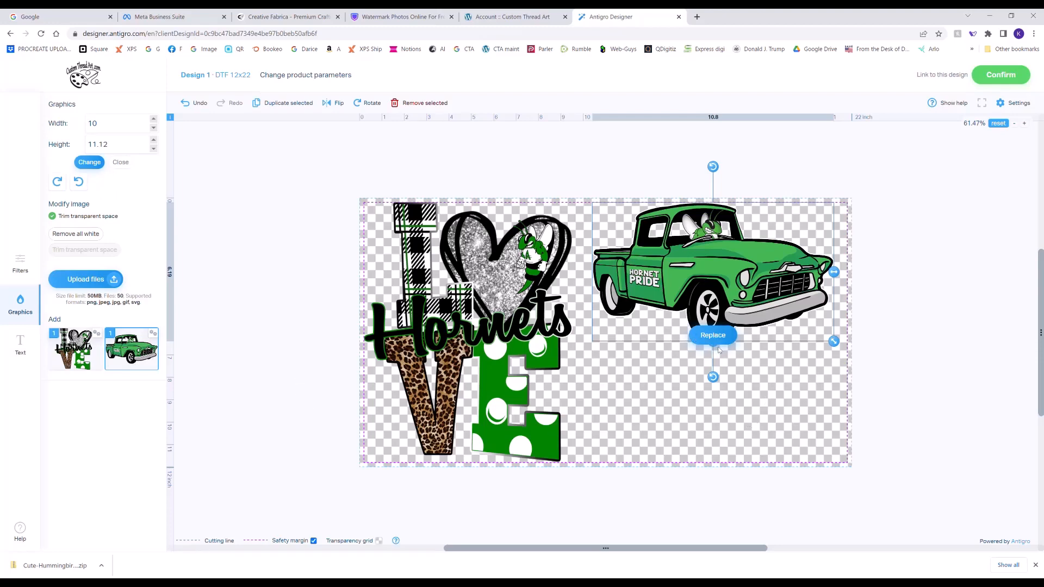
- Widen the truck to about 11.17 inches and nudge it slightly left and down, inside the safety margin
click(1013, 123)
click(1014, 124)
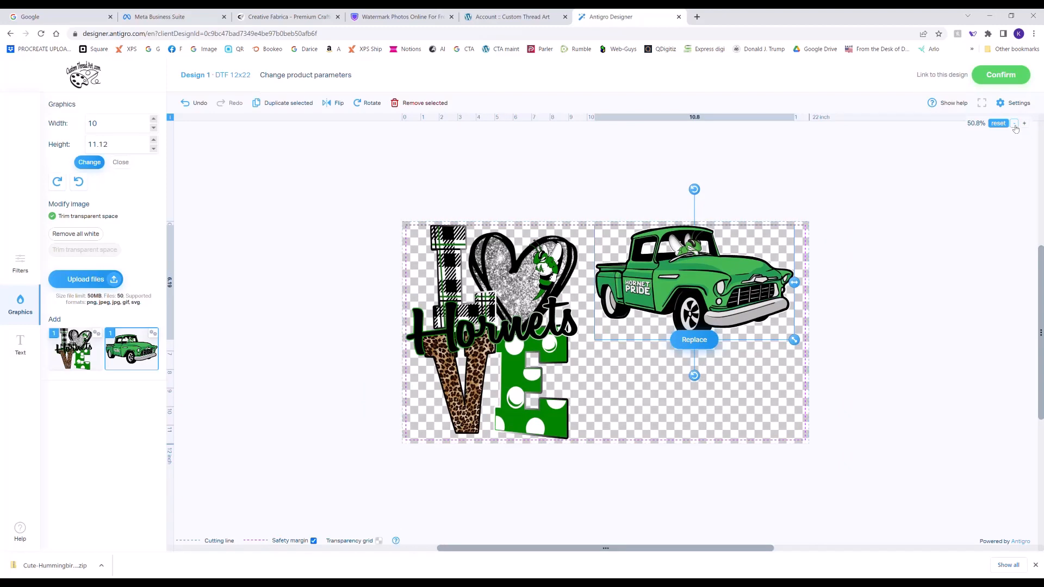
click(1013, 123)
click(1024, 124)
click(1024, 124)
click(1024, 124)
click(1024, 124)
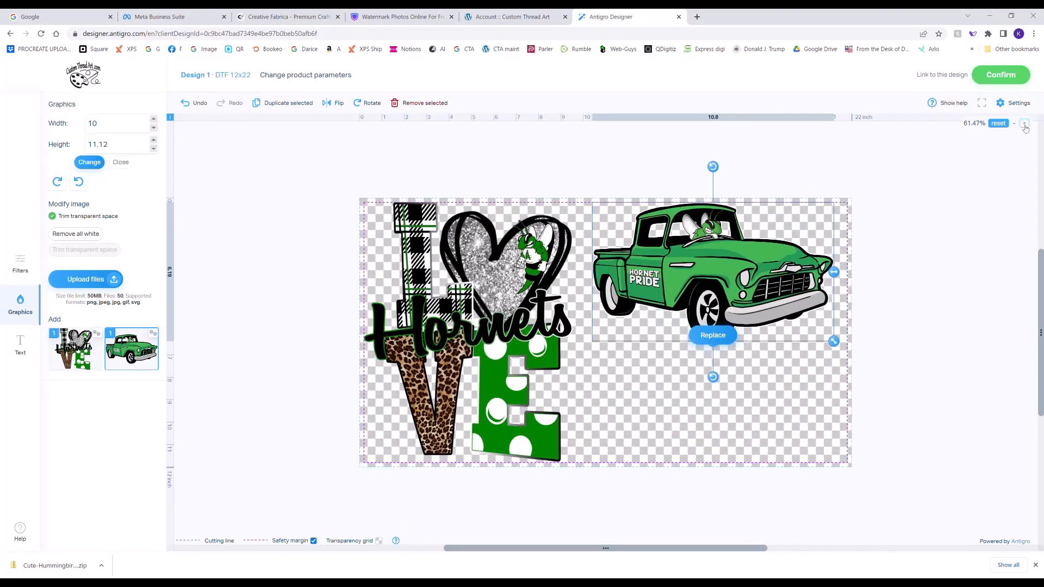
click(1024, 124)
click(1024, 124)
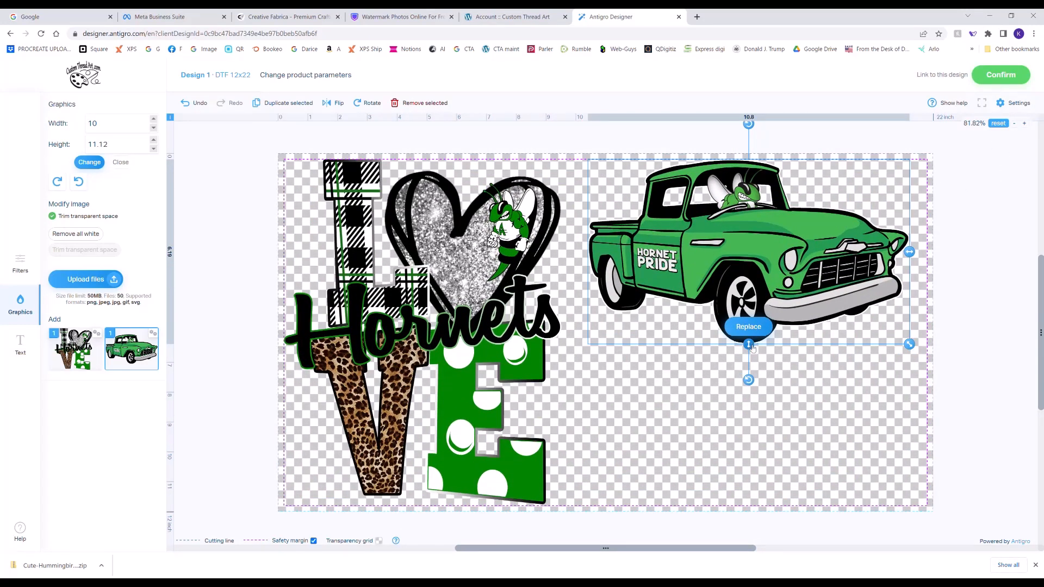
mouse_move(752, 346)
mouse_down()
mouse_move(752, 360)
mouse_move(750, 346)
mouse_up()
drag(909, 251, 920, 252)
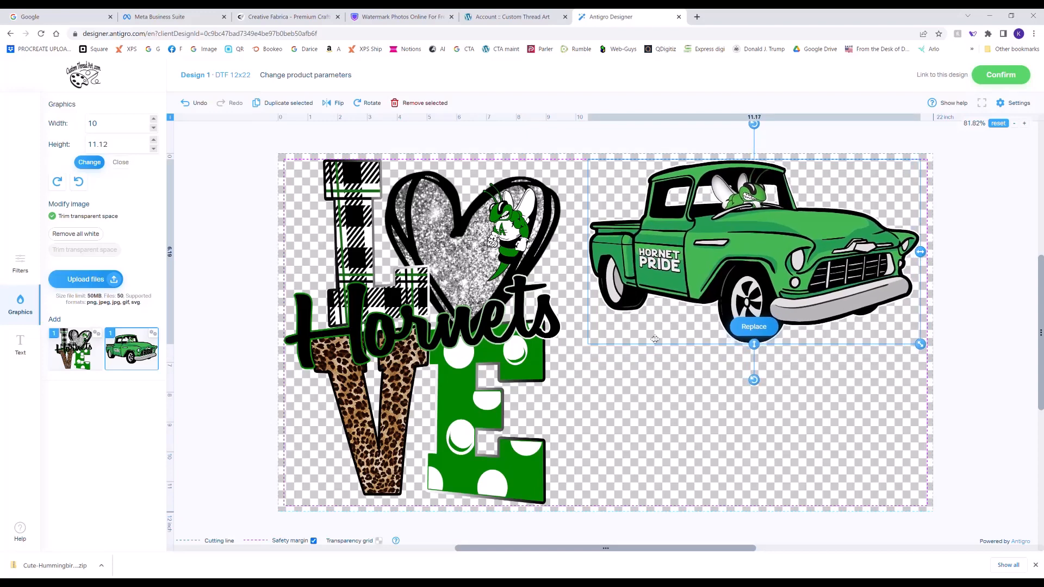
drag(677, 289, 672, 291)
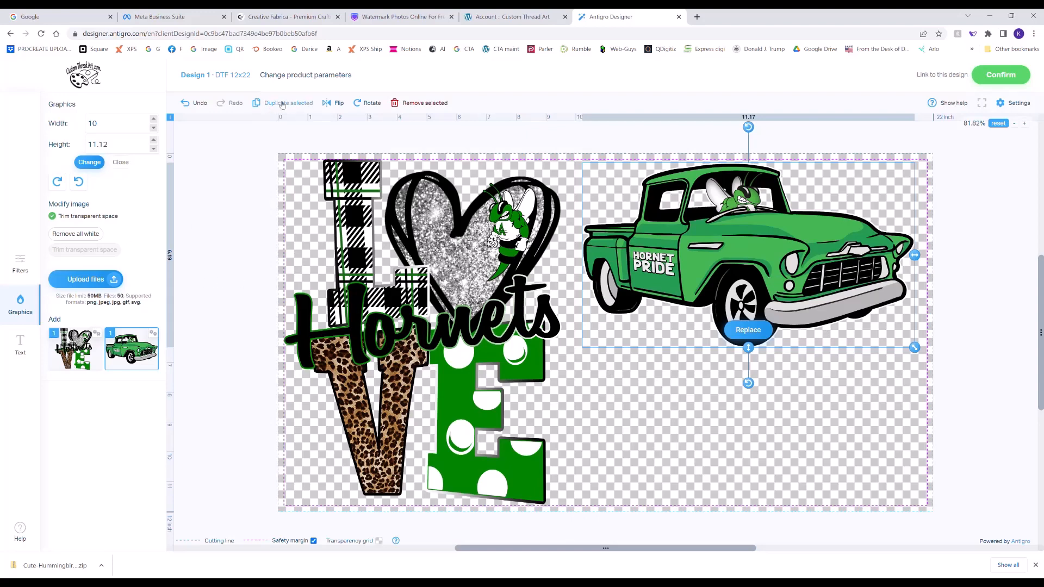
- Duplicate the truck and place the copy directly beneath the original, beside the Hornets design
click(335, 106)
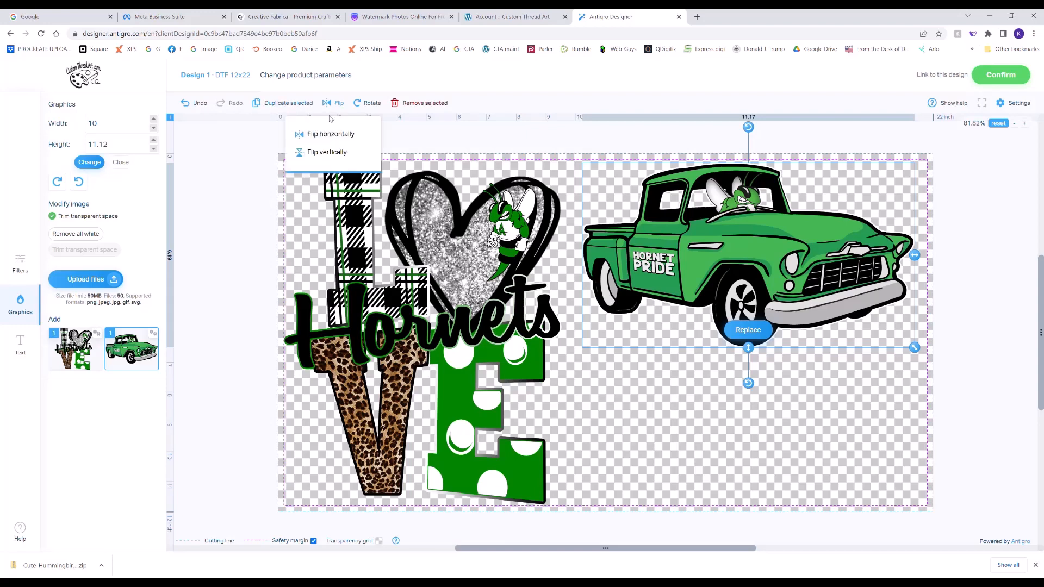
click(363, 109)
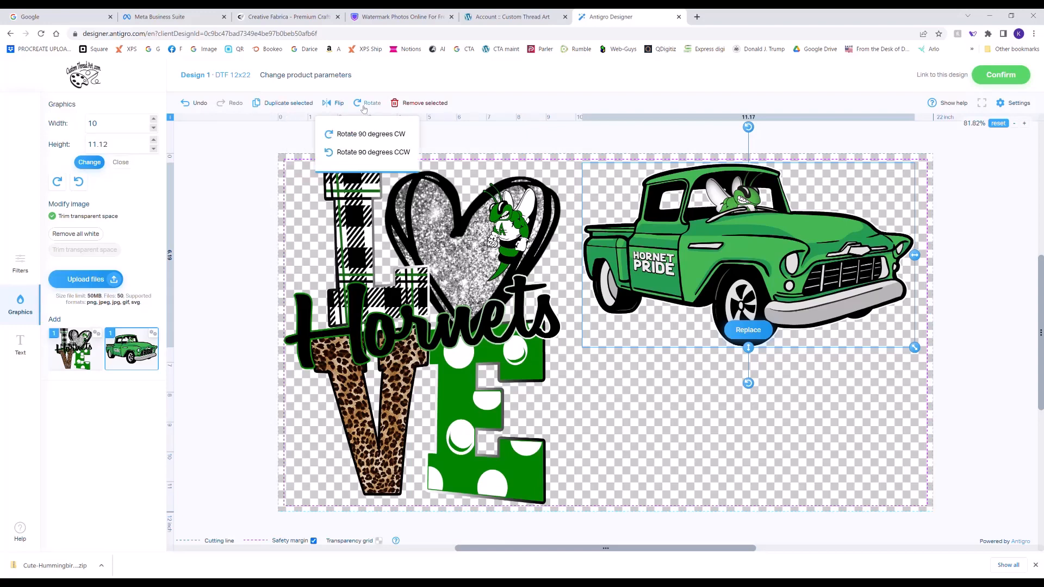
click(280, 103)
drag(467, 230, 779, 398)
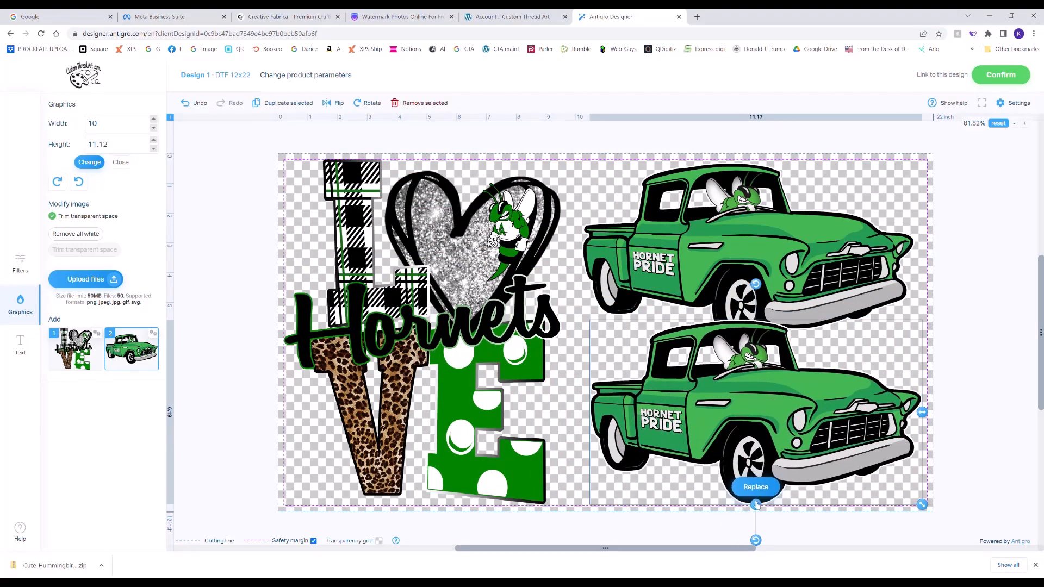
- Reduce the upper truck's height to about 5.79 inches and the lower one's to about 5.61 inches, separating them above the bottom safety margin
drag(756, 506, 758, 484)
drag(760, 406, 761, 430)
click(739, 292)
drag(748, 347, 753, 339)
click(762, 430)
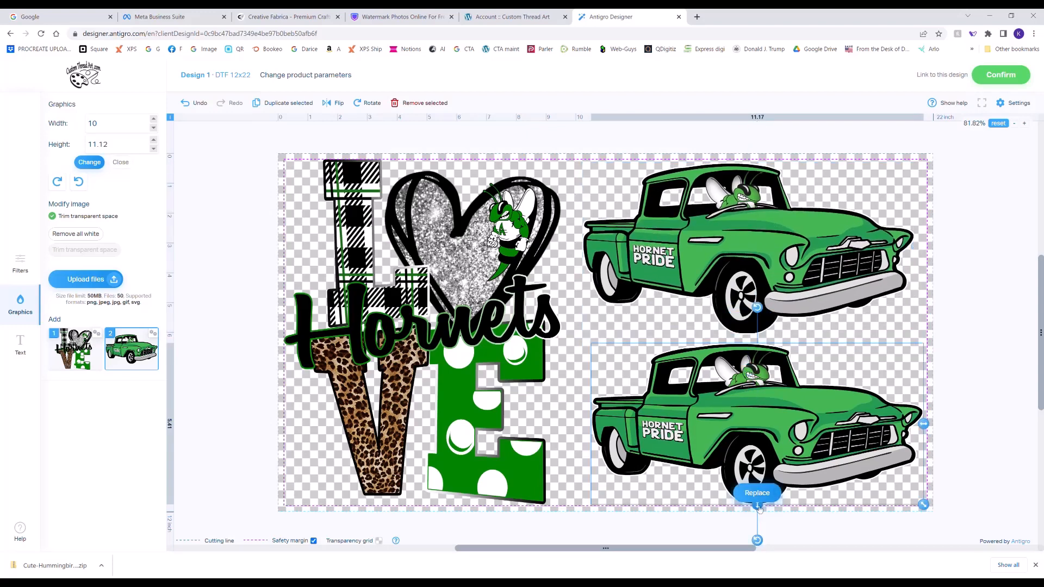
drag(757, 508, 759, 514)
drag(776, 435, 780, 428)
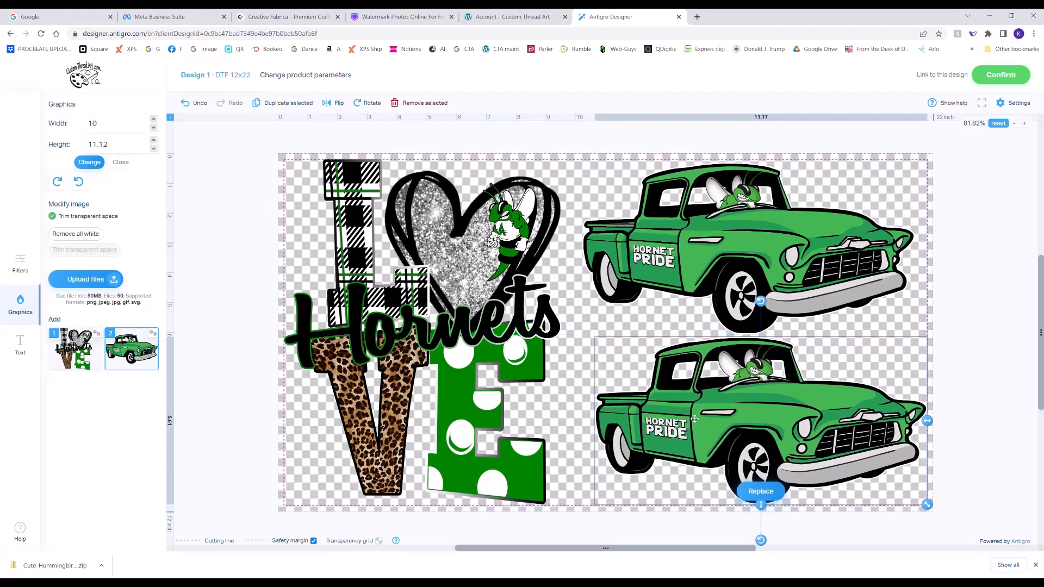
- Tilt the lower truck slightly counter-clockwise, shift it left toward the Hornets design, and select the upper truck
drag(761, 300, 734, 302)
drag(774, 340, 738, 339)
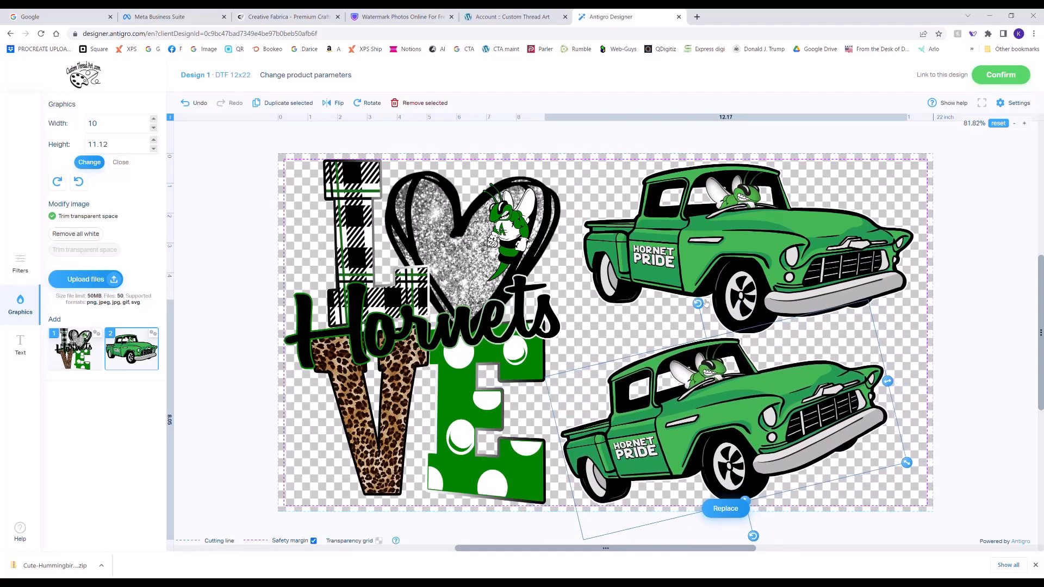
drag(699, 303, 702, 303)
click(755, 283)
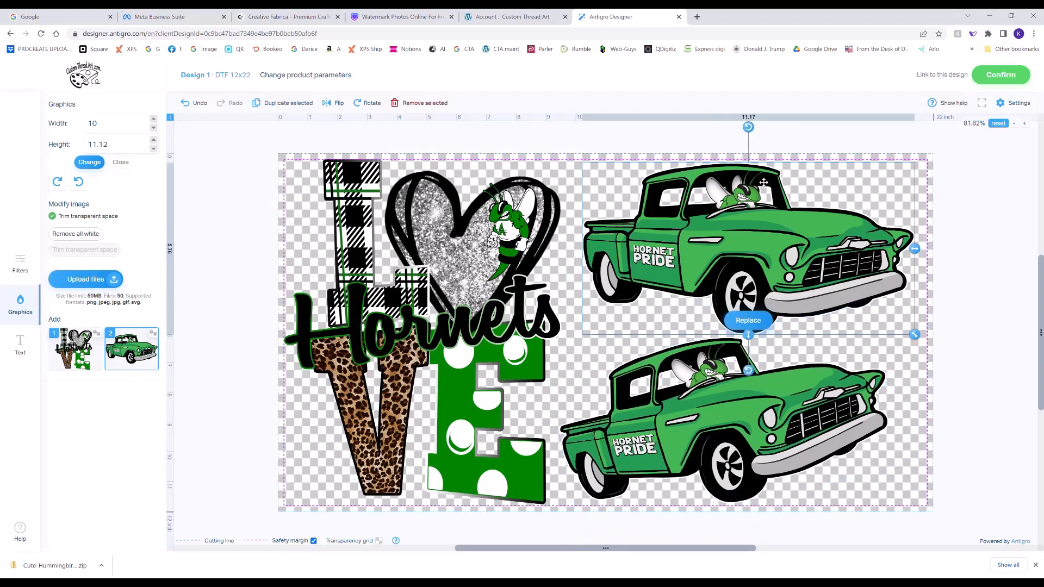
- Tilt the upper truck slightly clockwise, shift it slightly right within the safety margin, and clear the selection on the sheet
drag(748, 127, 774, 131)
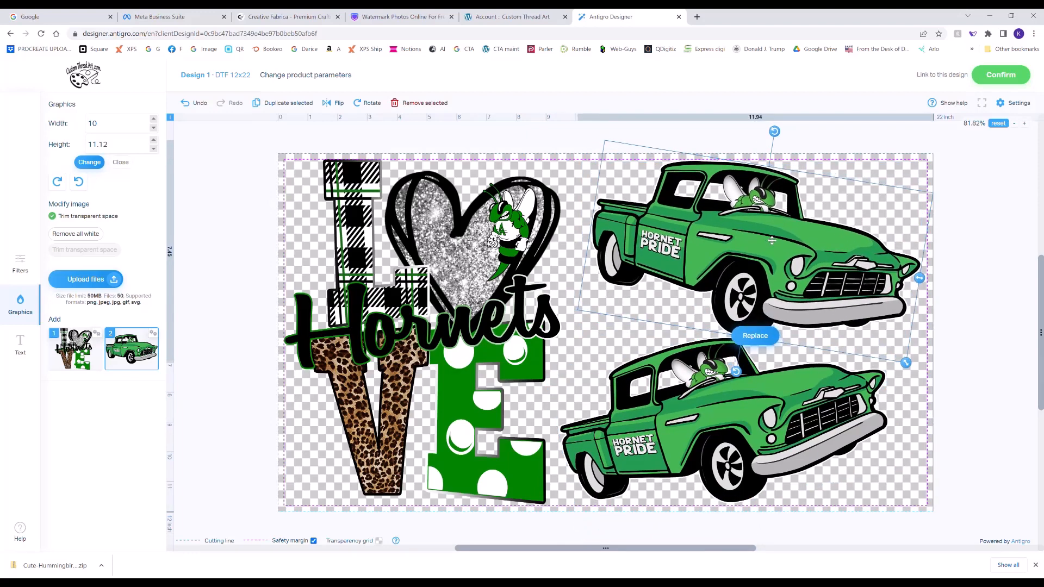
drag(772, 240, 754, 267)
click(715, 427)
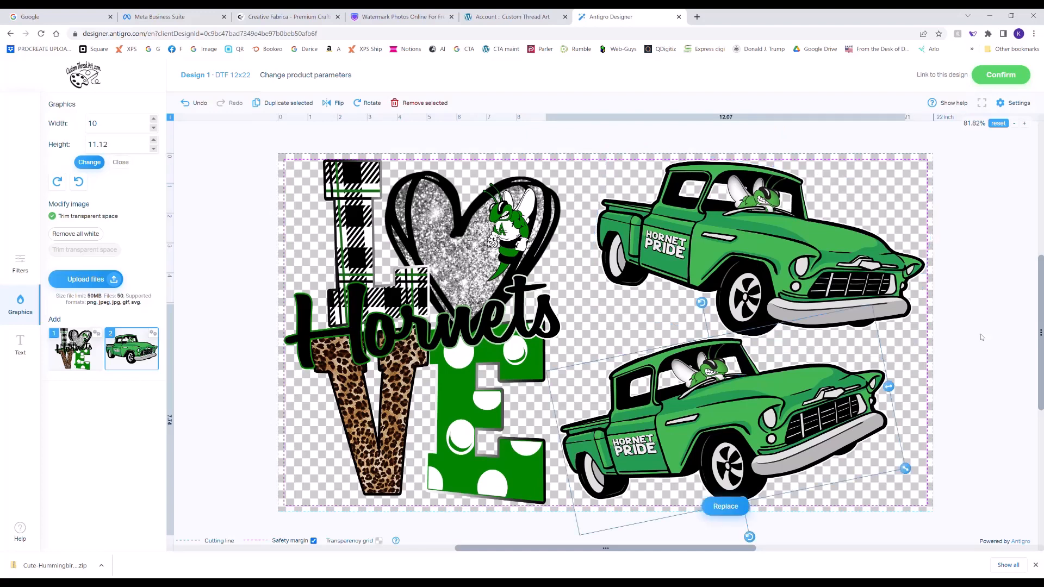
click(981, 337)
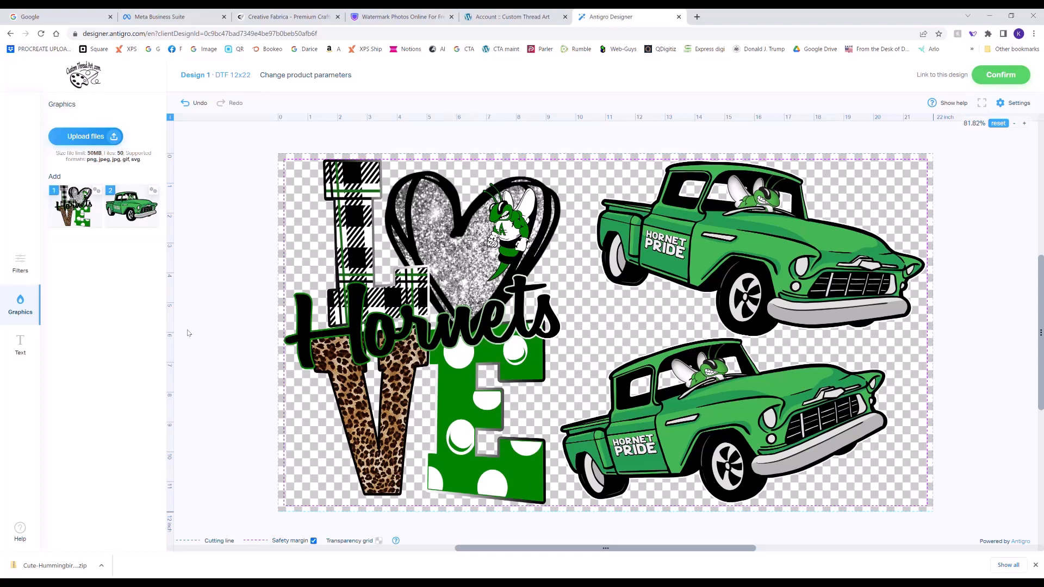
- Confirm the arranged gang sheet layout and keep its order quantity at 1 piece
click(988, 72)
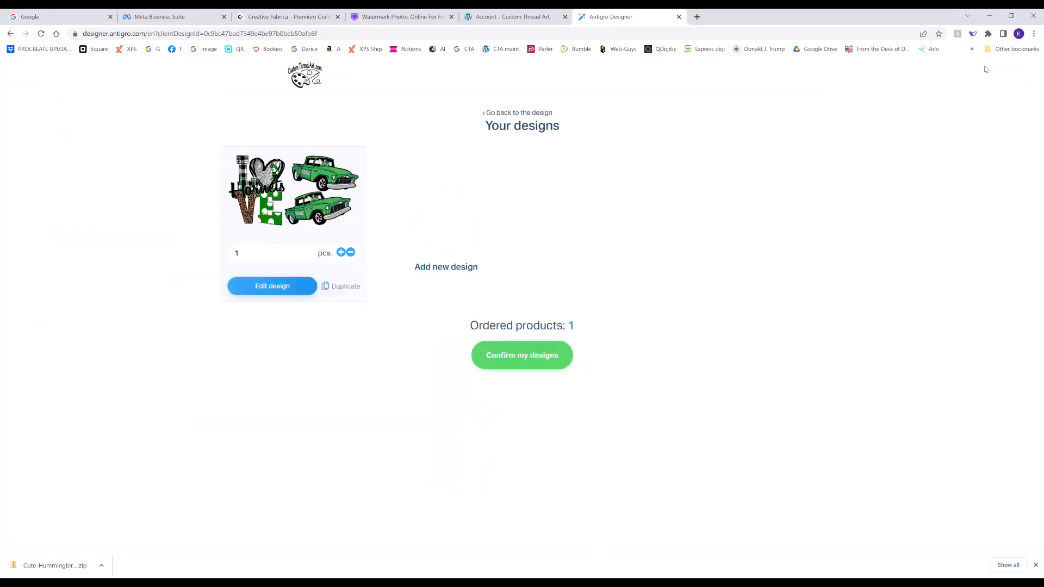
click(351, 253)
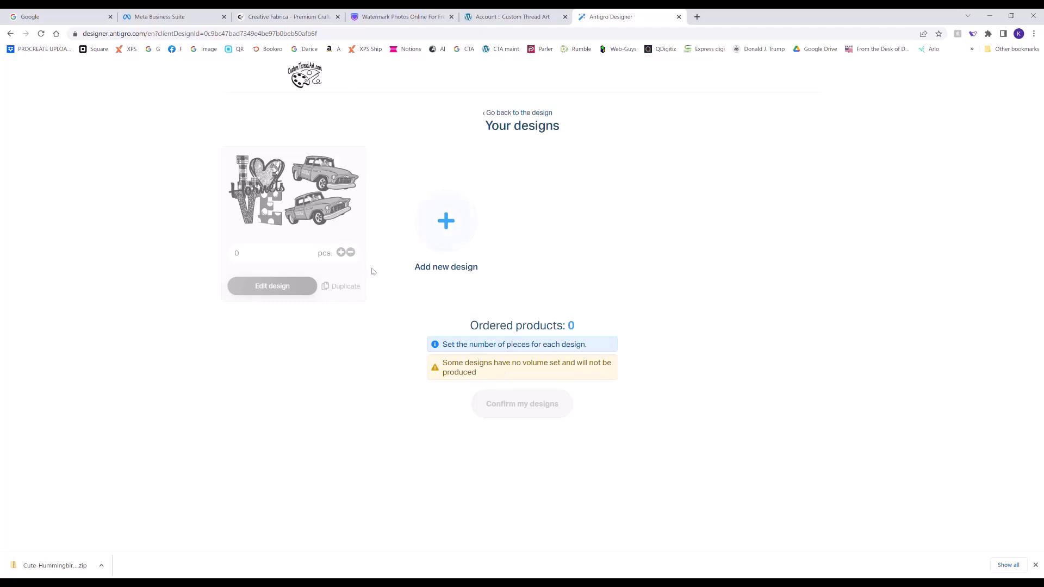
click(341, 253)
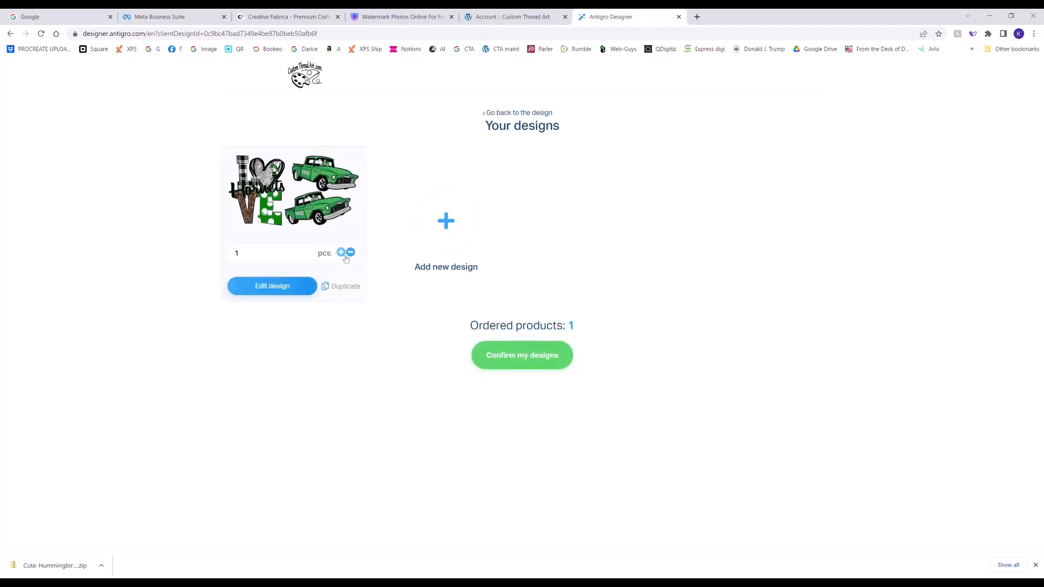
- Add a second design to the order, open it for editing, and start a file upload for it
click(442, 225)
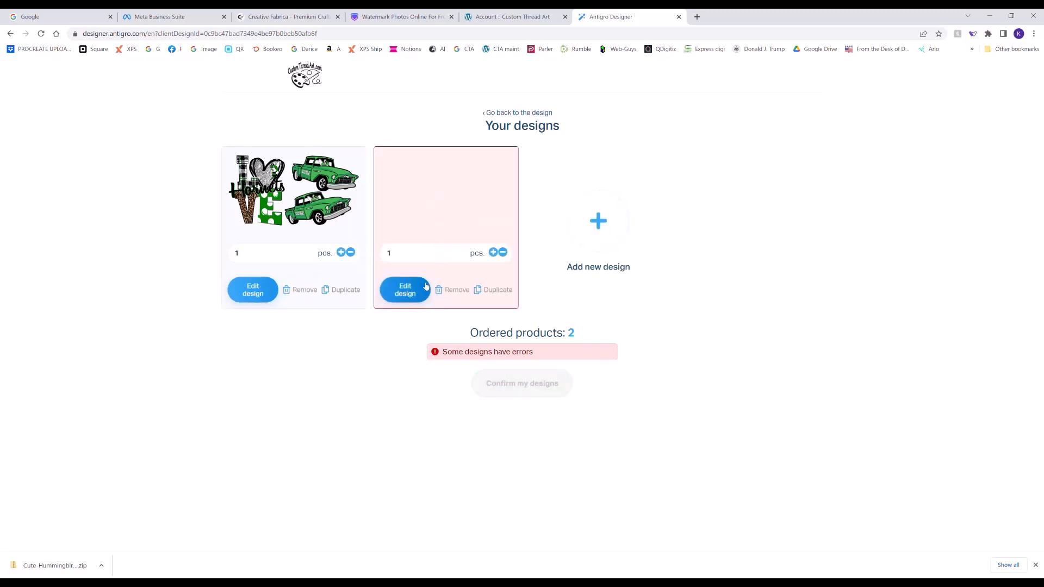
click(410, 297)
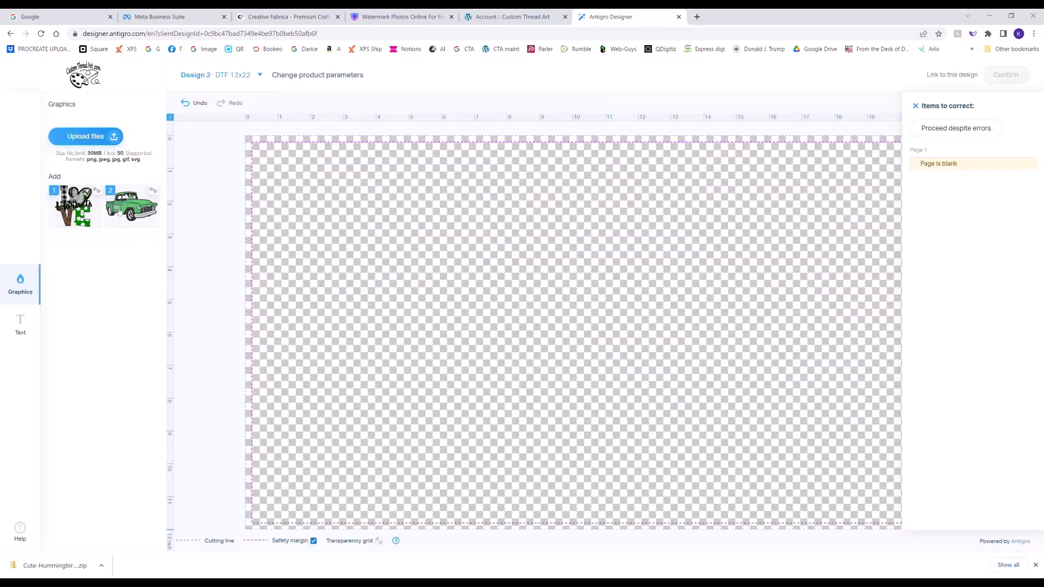
click(82, 138)
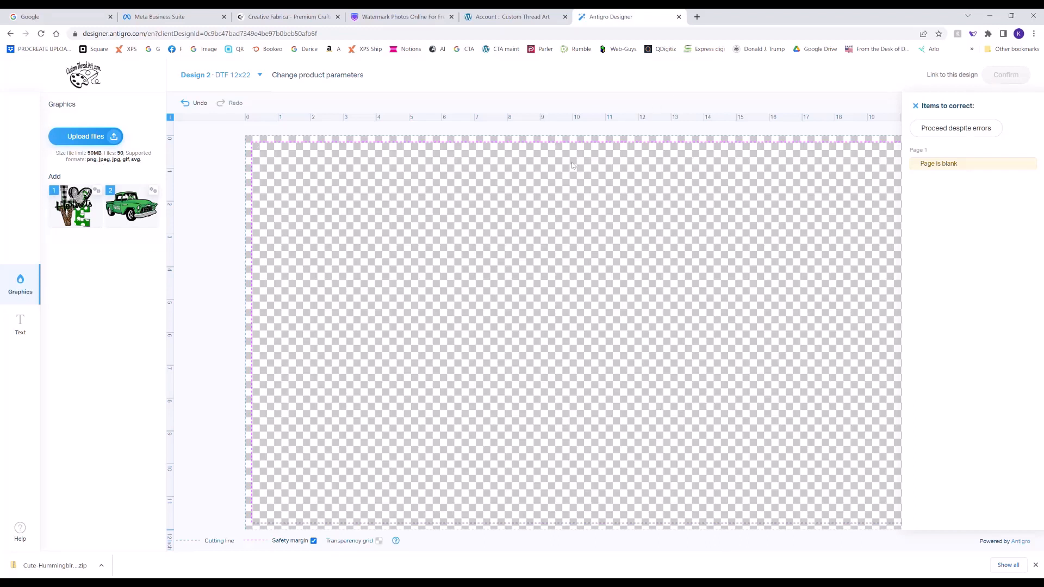
- Return to the list of designs and remove the blank second design from the order
click(11, 33)
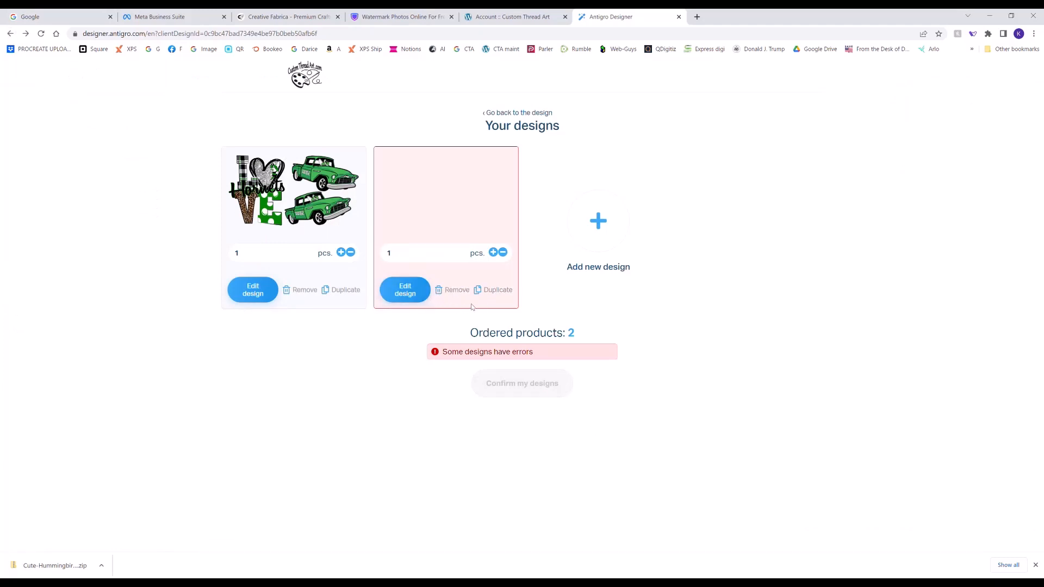
click(454, 289)
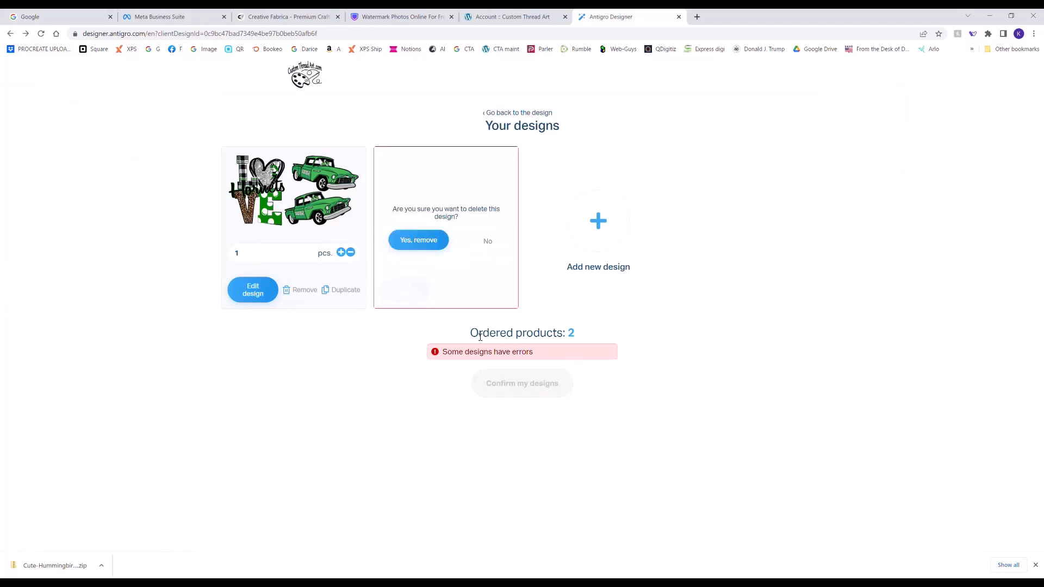
click(417, 241)
- Proceed to the order summary with the single gang sheet and fill in the customer's name and e-mail
click(509, 361)
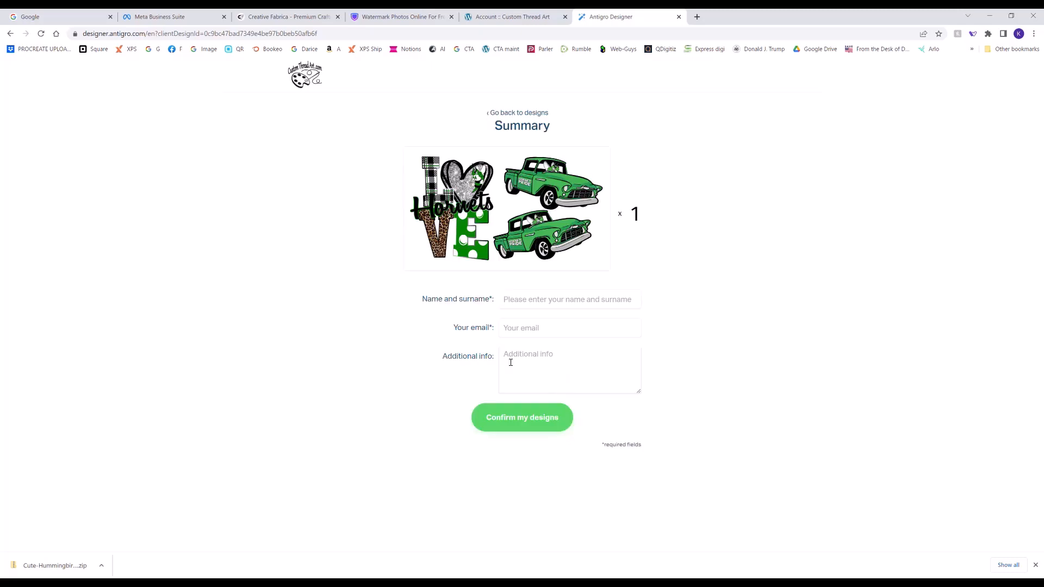
click(542, 301)
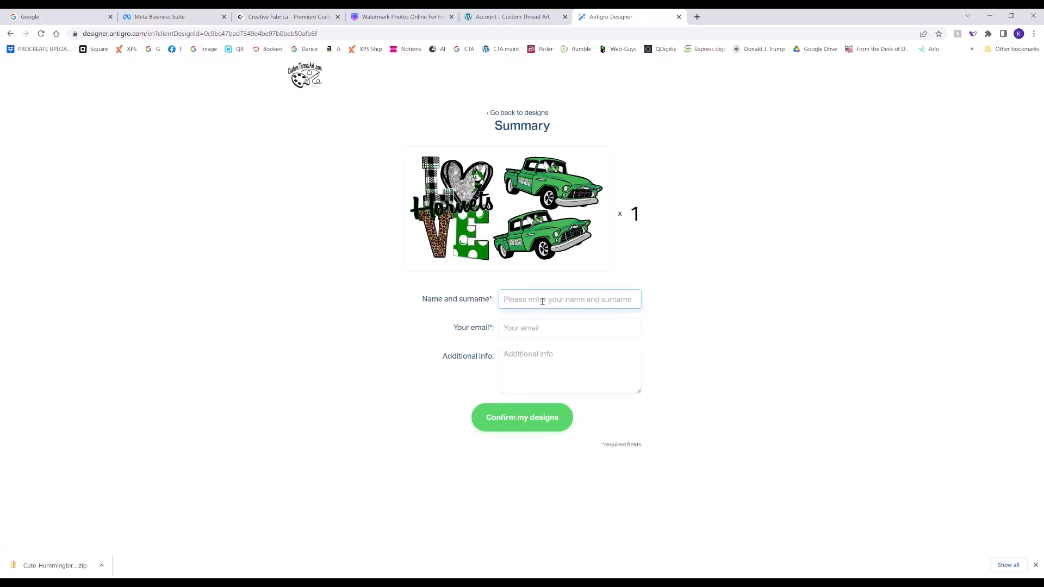
text(Julie)
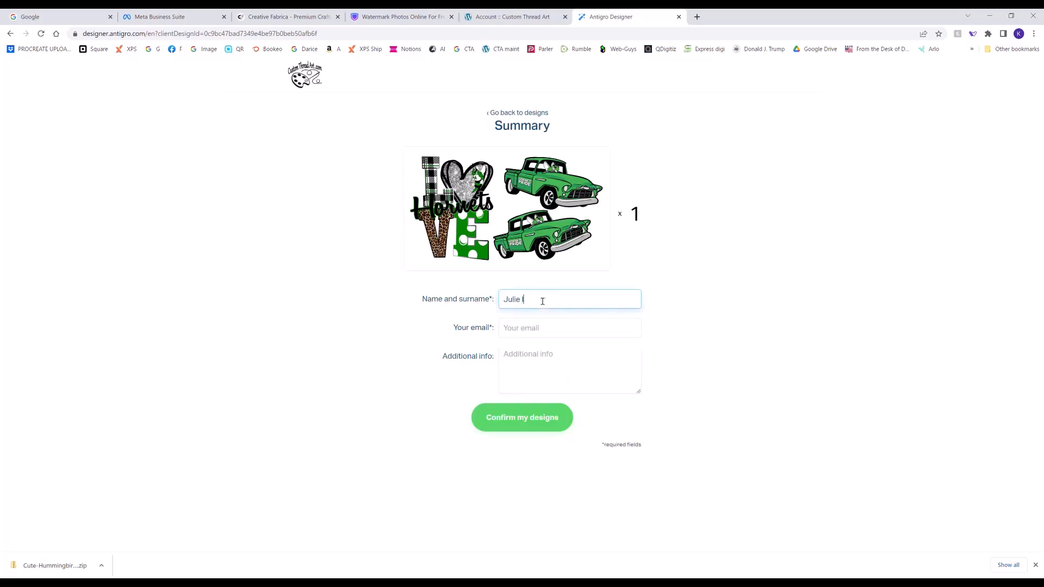
click(542, 331)
click(217, 583)
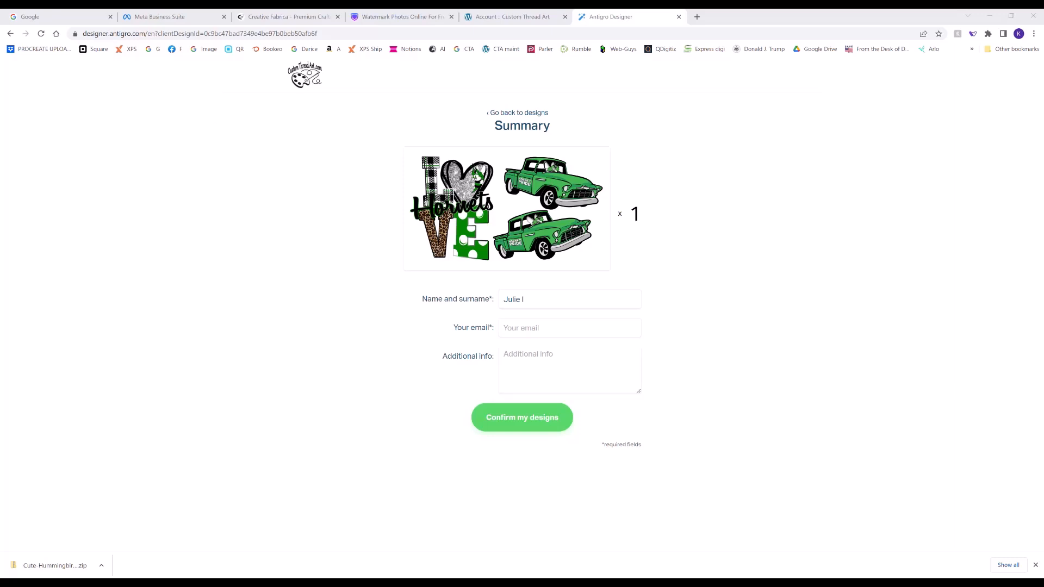
click(743, 20)
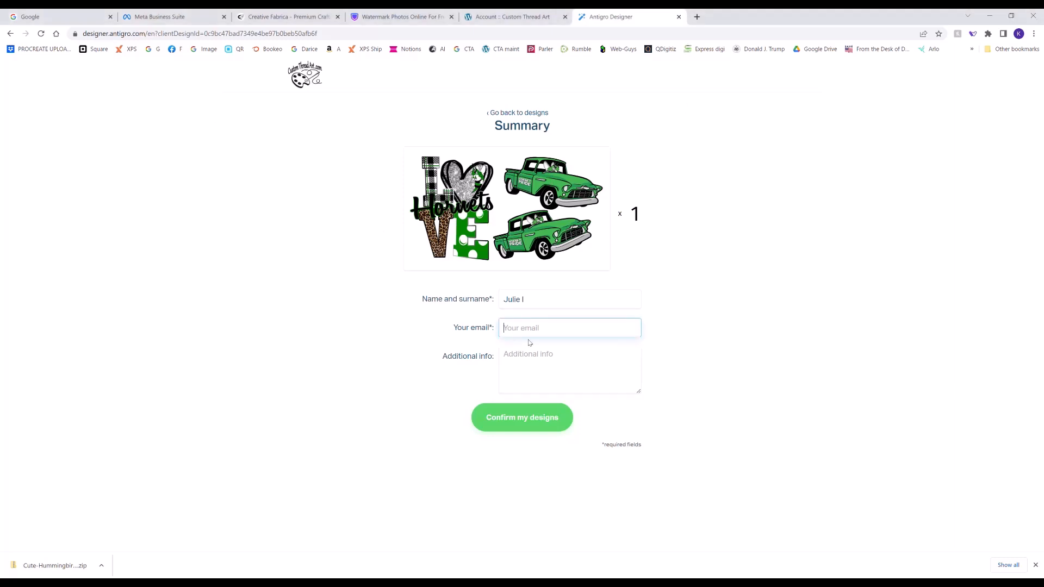
- Enter "ORDER #" with the order number as additional info, correcting the number's last digit
key(Tab)
text(ORDER)
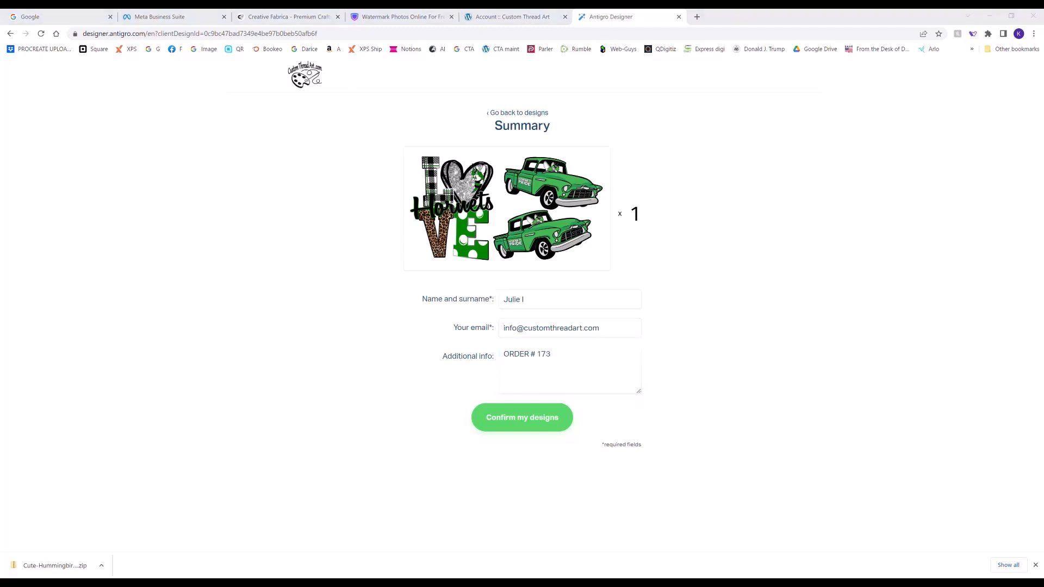
drag(545, 355, 549, 360)
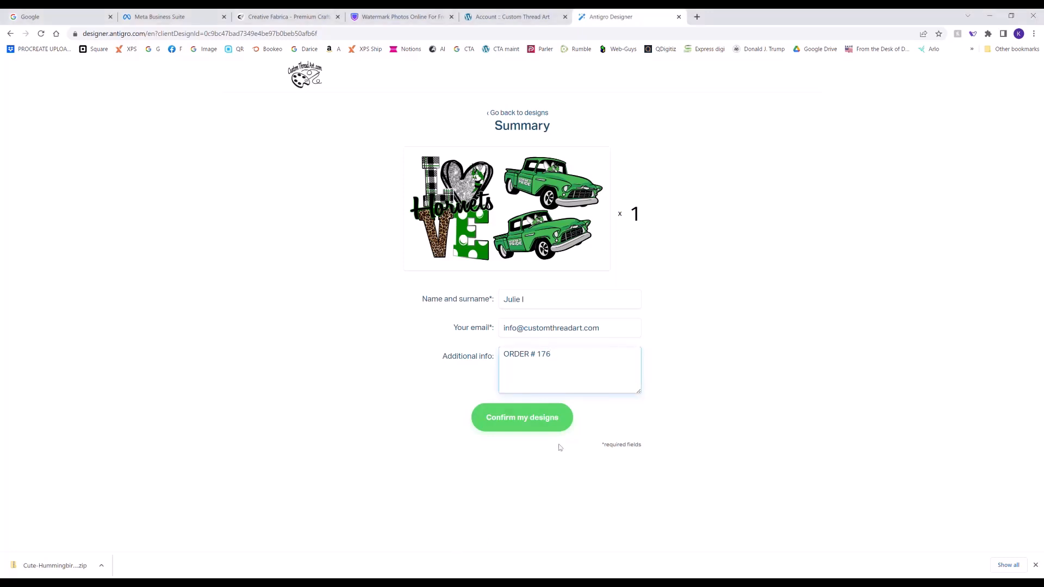
- Add "AZLE HORNETS GANG SHEET" as a second line of the additional info, beneath the order number
key(BackSpace)
key(BackSpace)
key(BackSpace)
text(AZLE HRO)
key(BackSpace)
key(BackSpace)
text(ORNETS TRUCK & LOVE)
key(BackSpace)
key(BackSpace)
key(BackSpace)
key(BackSpace)
key(BackSpace)
key(BackSpace)
key(BackSpace)
key(BackSpace)
key(BackSpace)
key(BackSpace)
key(BackSpace)
key(BackSpace)
key(BackSpace)
text(GANG SHEET)
drag(503, 356, 553, 357)
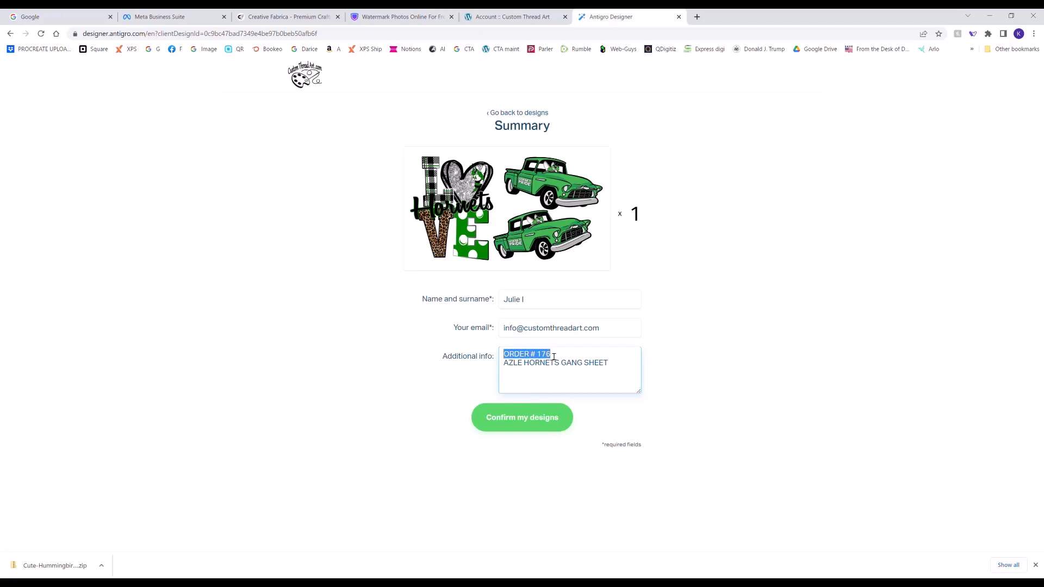
click(458, 391)
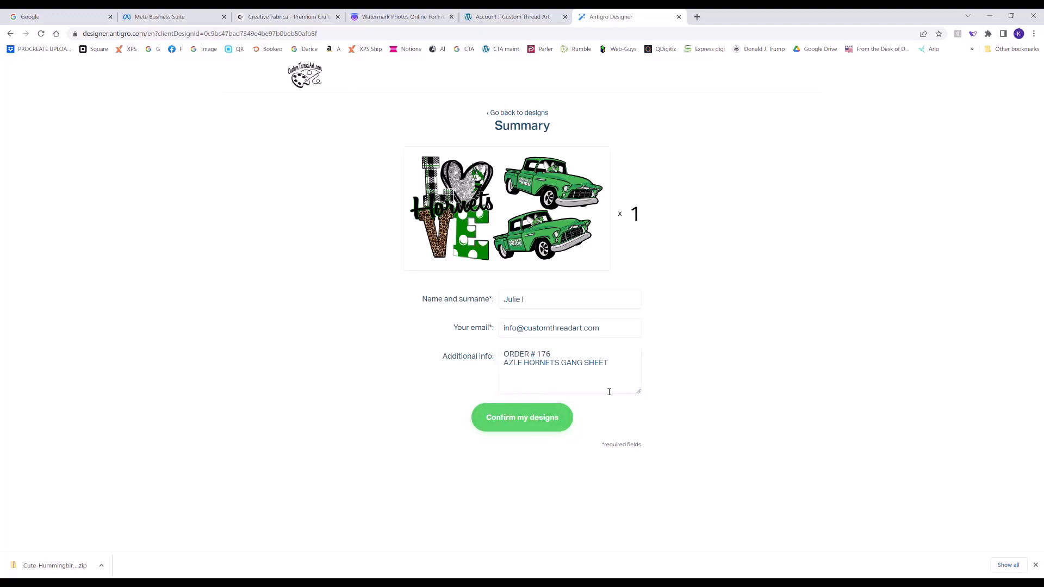
- Submit the confirmed design from the summary and redirect to the shop immediately to finalize the order
click(540, 426)
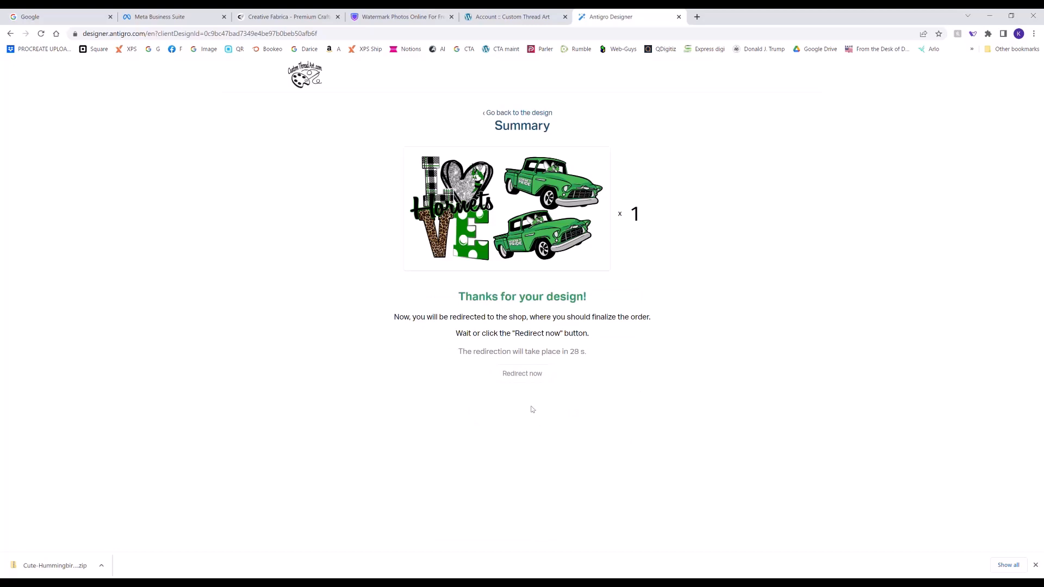
click(513, 374)
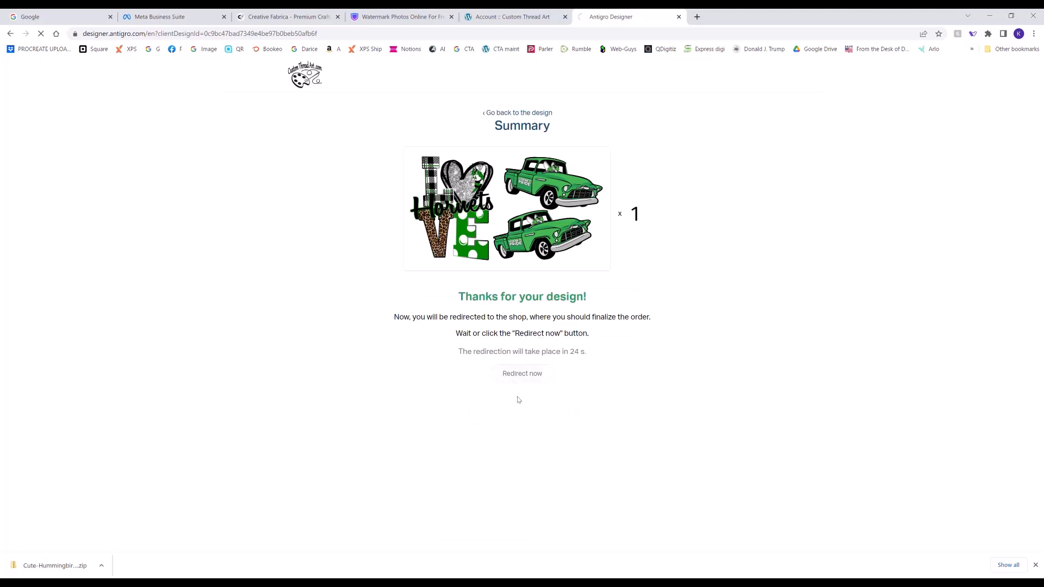